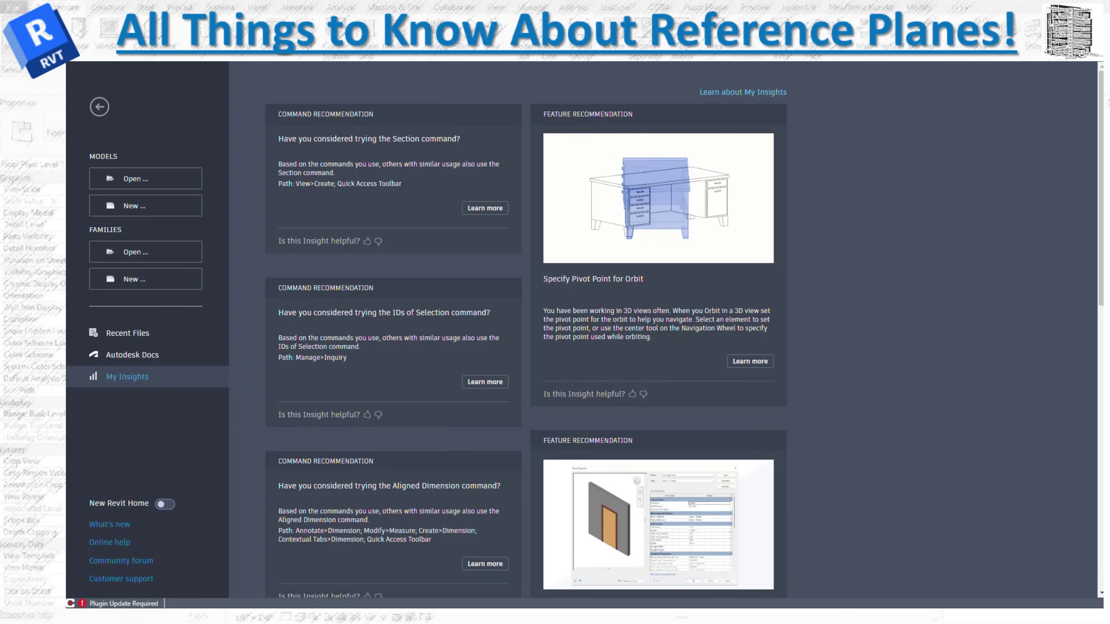
- Create a new project from the Imperial Multi-discipline template
left_click(173, 213)
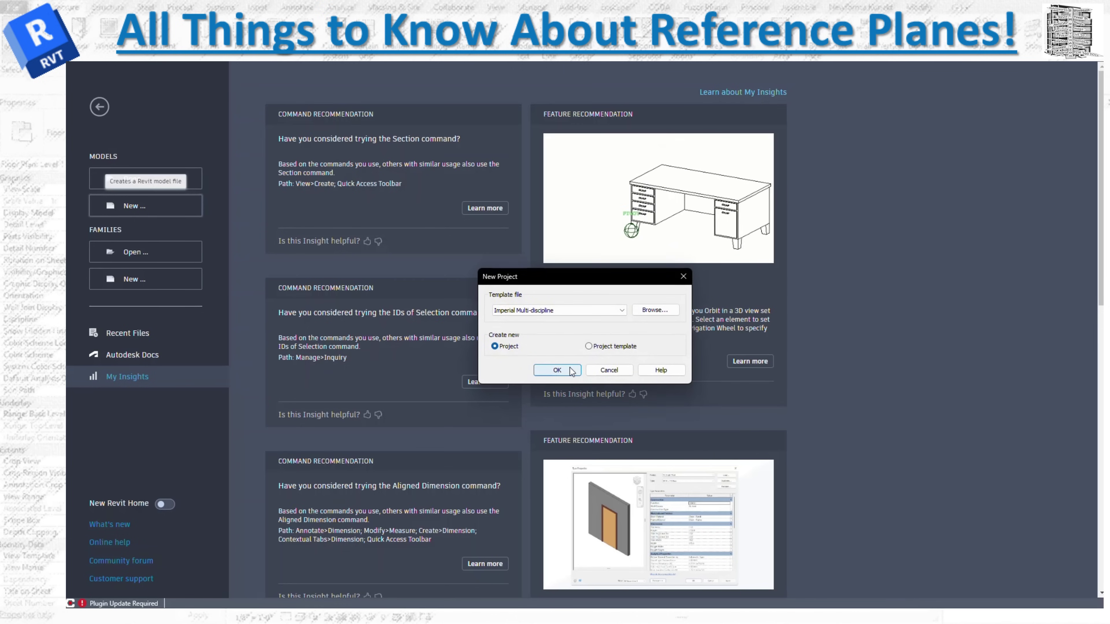
left_click(557, 371)
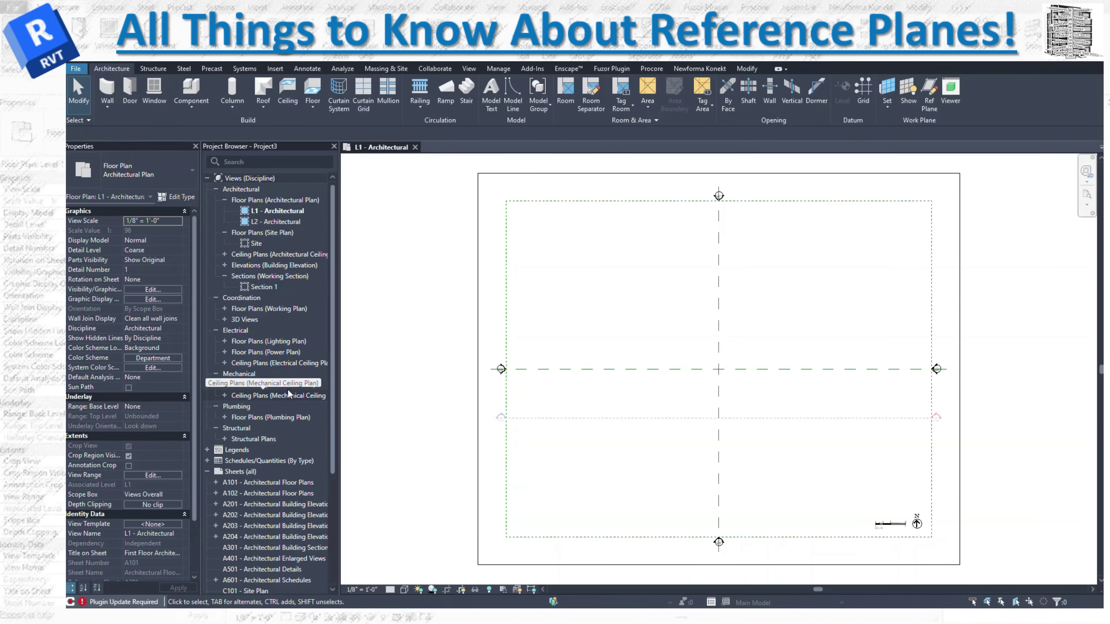
- Inspect the Center (East/West) and Center (North/South) reference planes and the west elevation marker in the L1 - Architectural plan
left_click(719, 267)
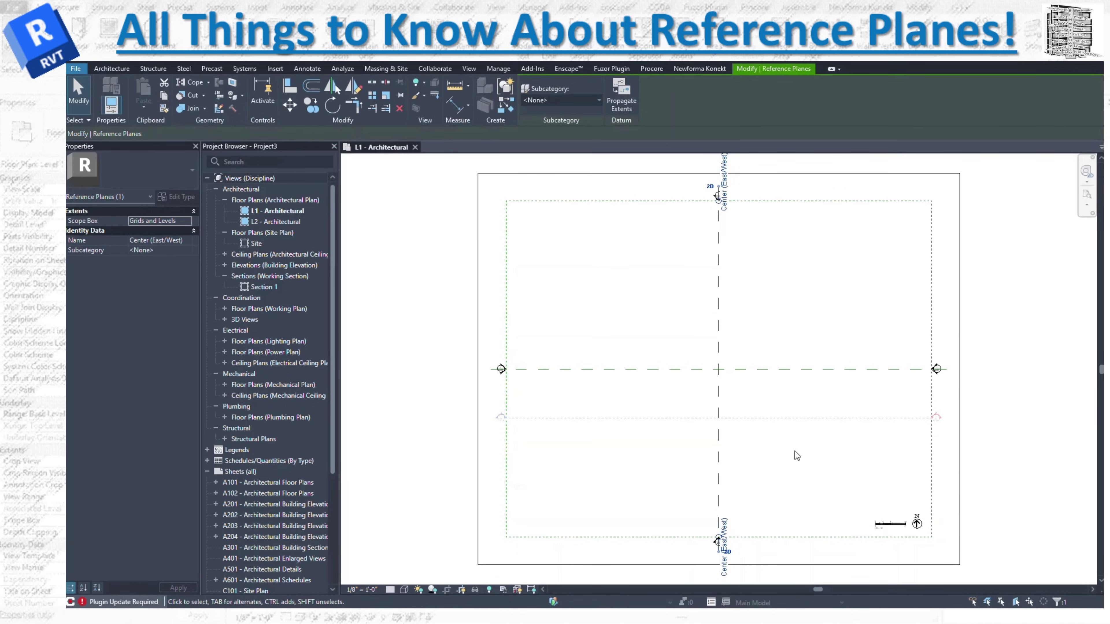
left_click(787, 370)
left_click(787, 371)
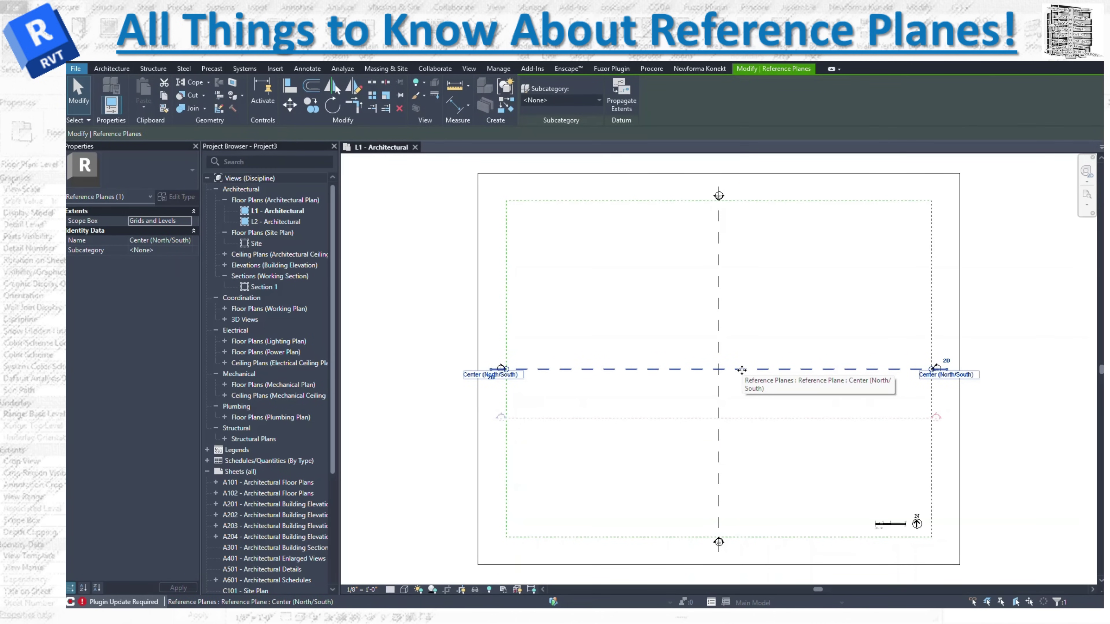
key("Escape")
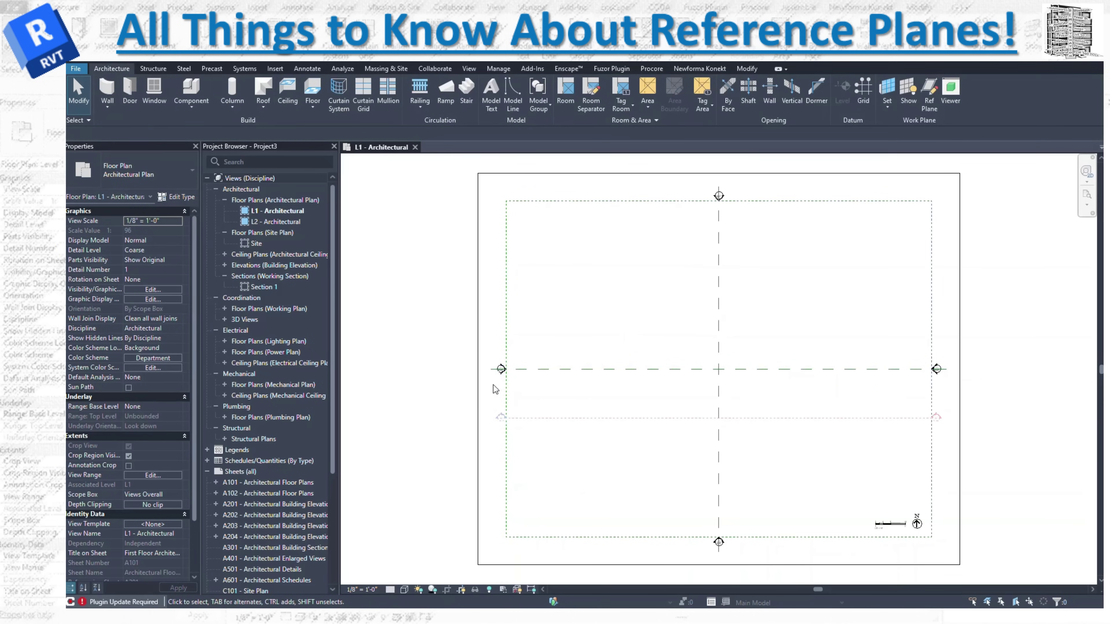
scroll(495, 388, "up", 5)
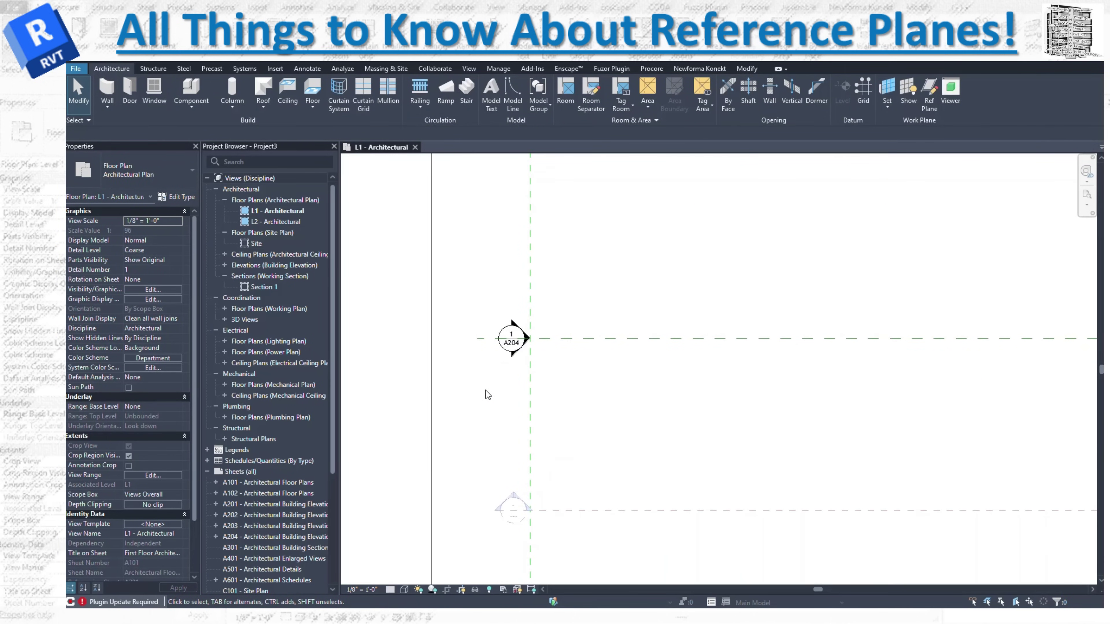
scroll(496, 456, "down", 4)
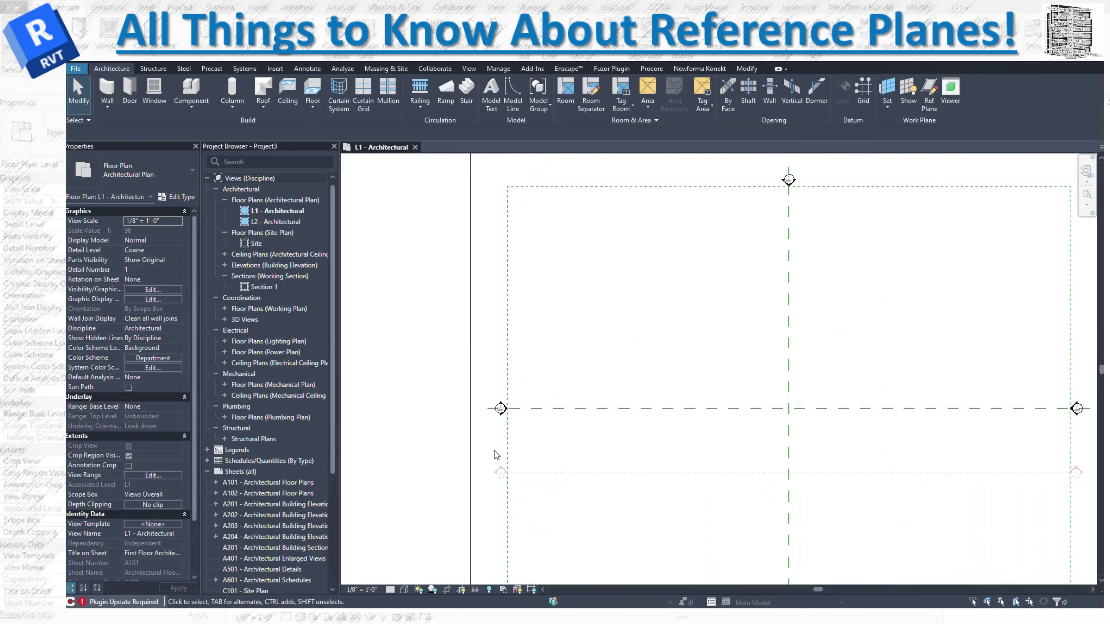
scroll(478, 364, "down", 3)
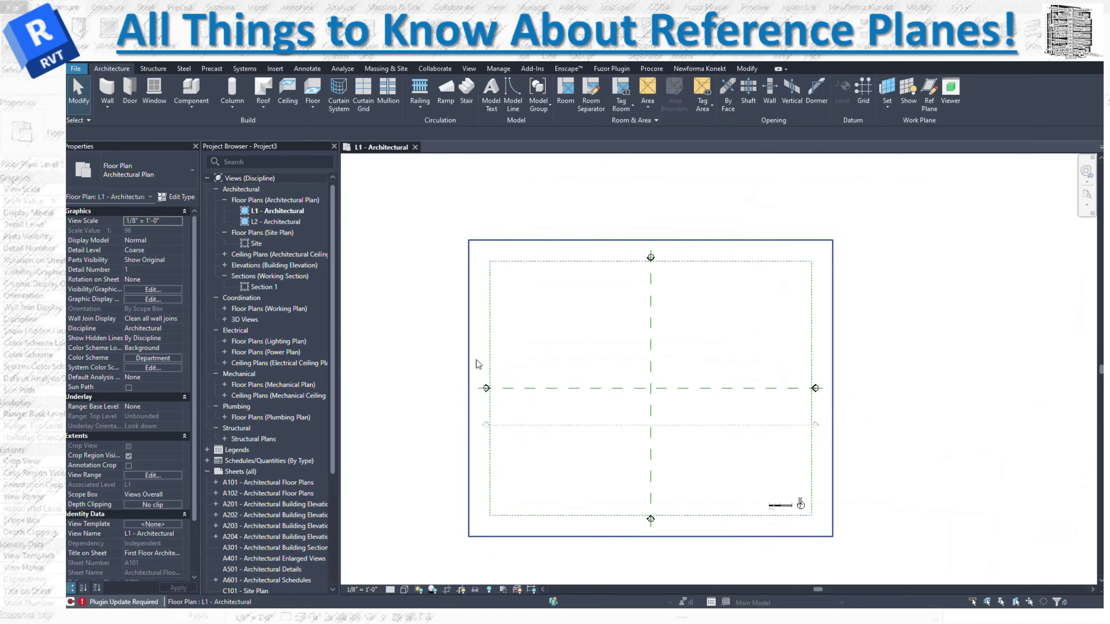
- Examine the Grids and Levels scope box and the two center reference planes assigned to it
left_click(762, 262)
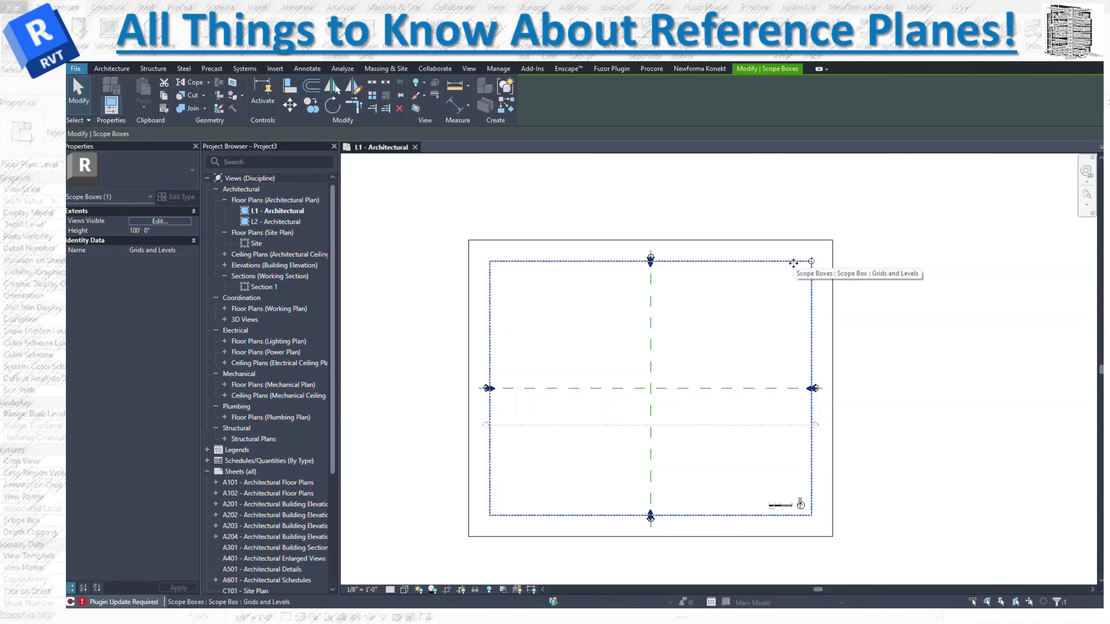
left_click(661, 345)
left_click(650, 331)
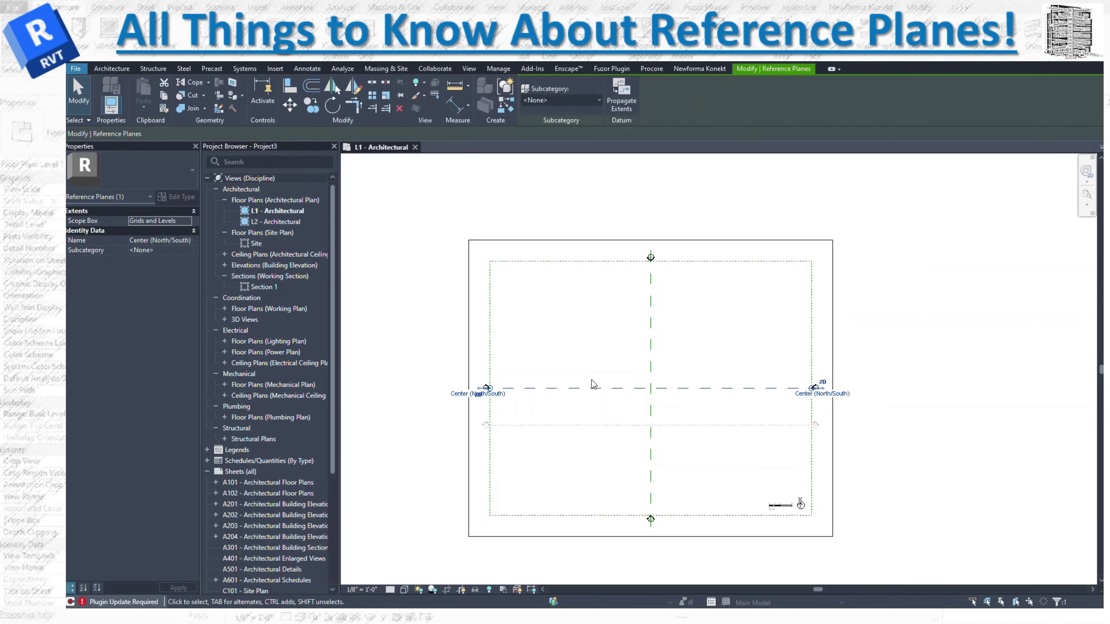
left_click(706, 342)
left_click(651, 345)
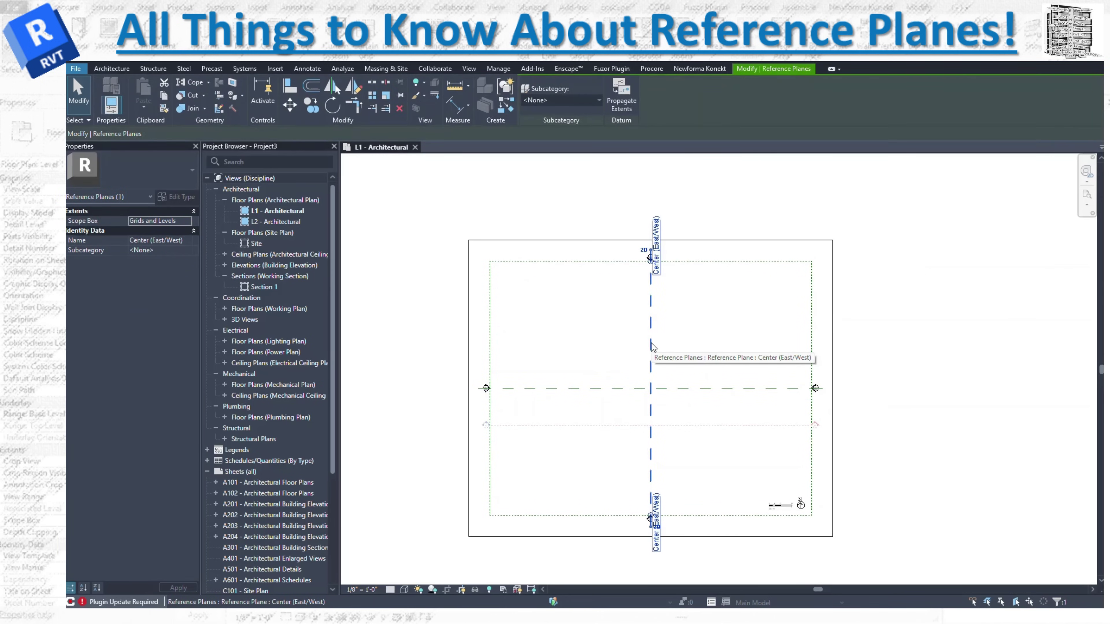
- Examine the south end of the Center (East/West) reference plane and the extents of the Center (North/South) plane
scroll(660, 550, "up", 3)
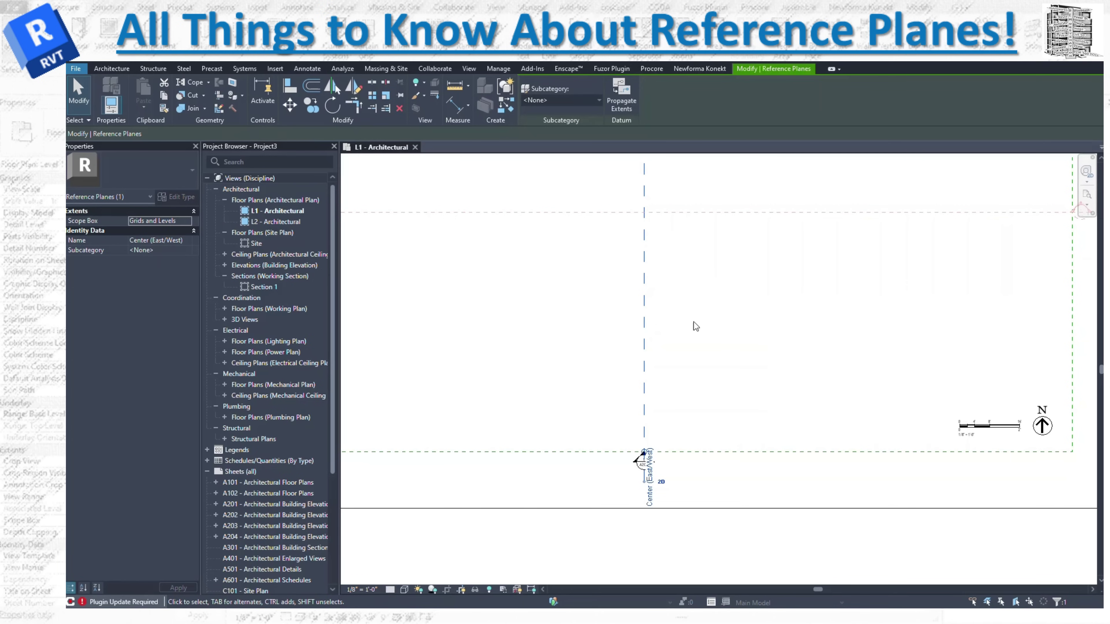
scroll(684, 463, "down", 1)
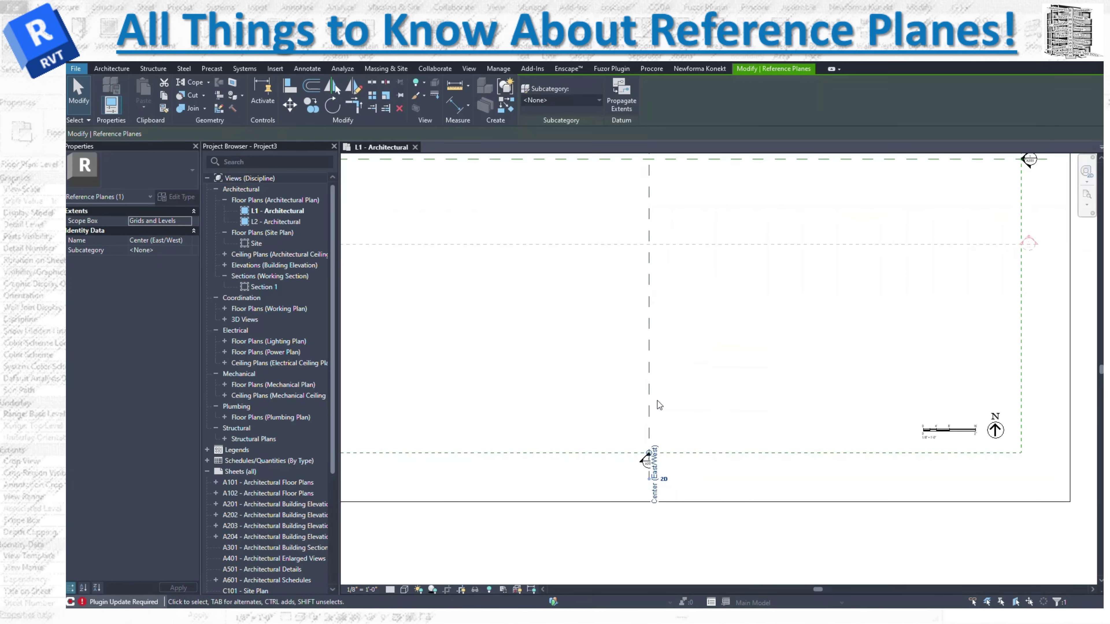
left_click(667, 480)
key("Escape")
scroll(665, 481, "up", 4)
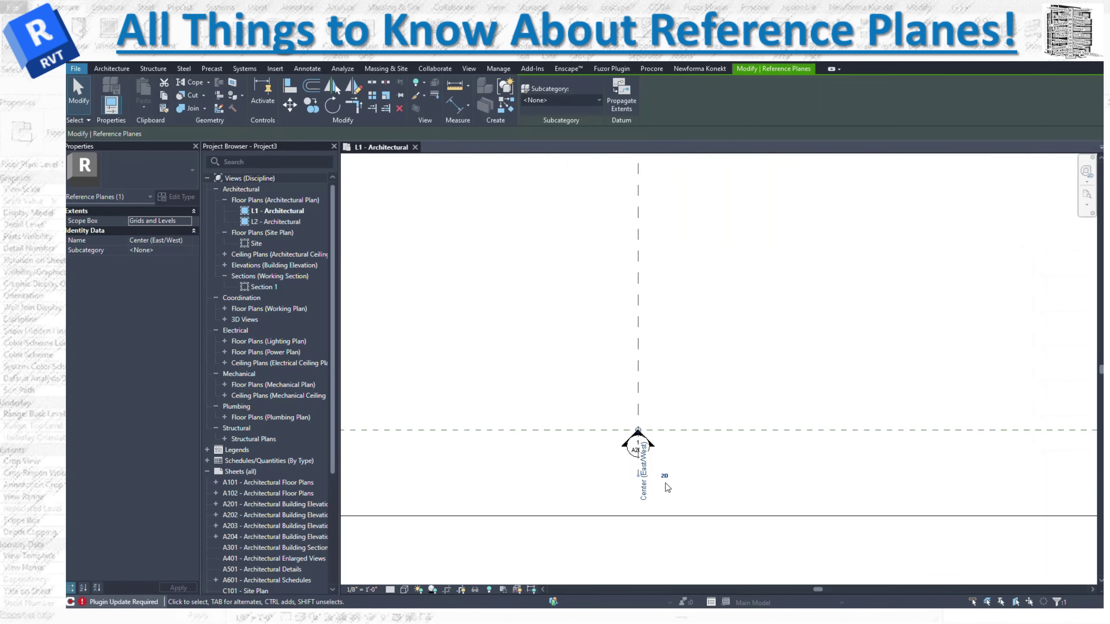
left_click(666, 466)
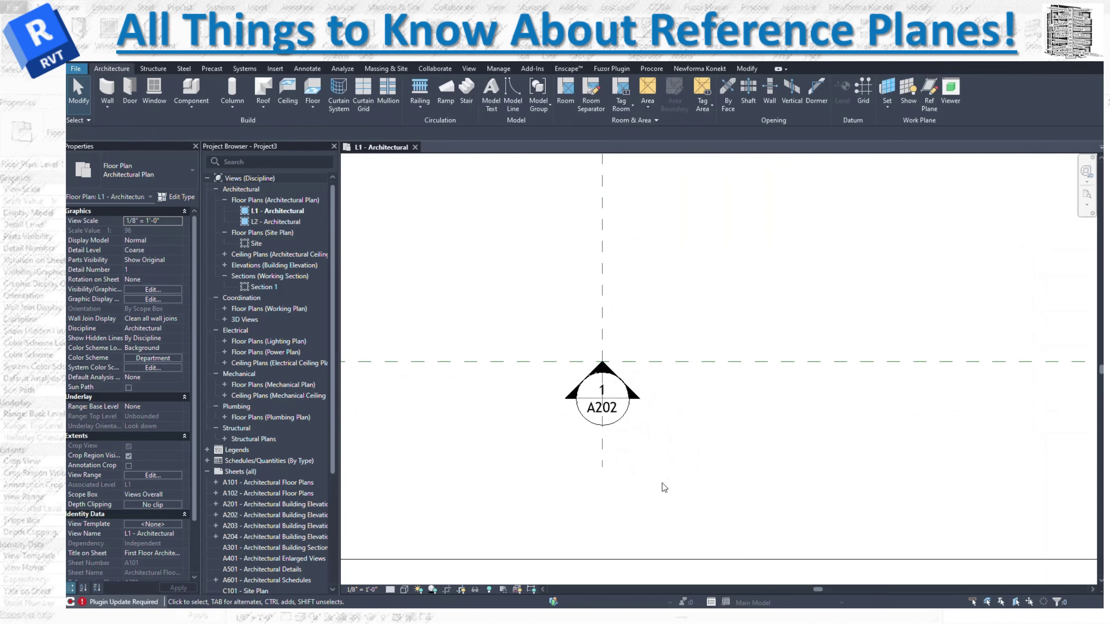
scroll(661, 483, "down", 4)
left_click(645, 439)
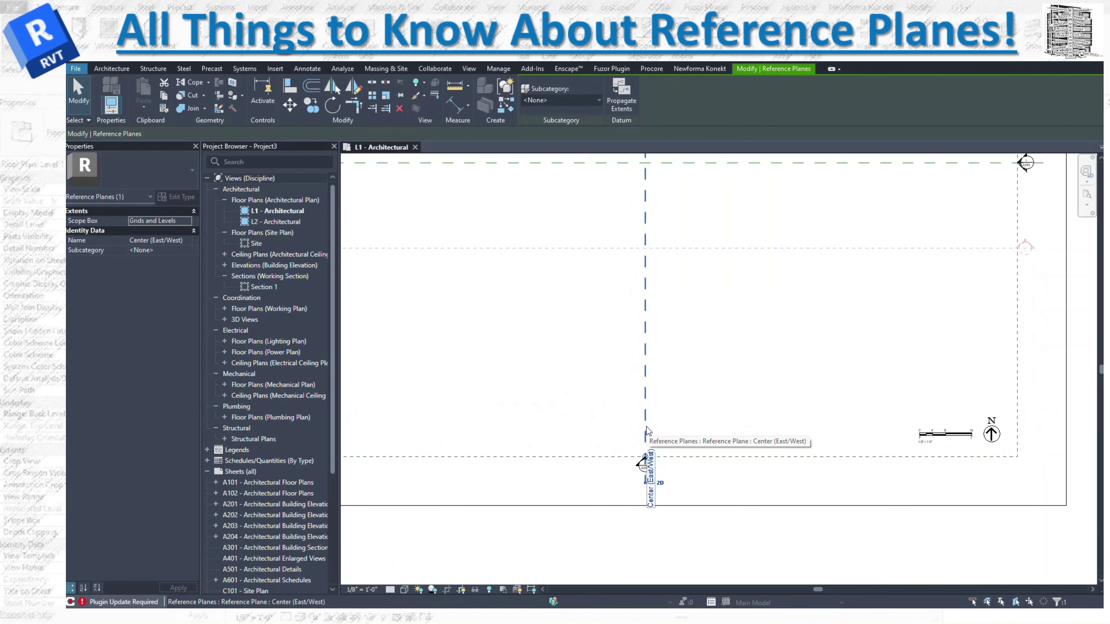
scroll(676, 498, "down", 4)
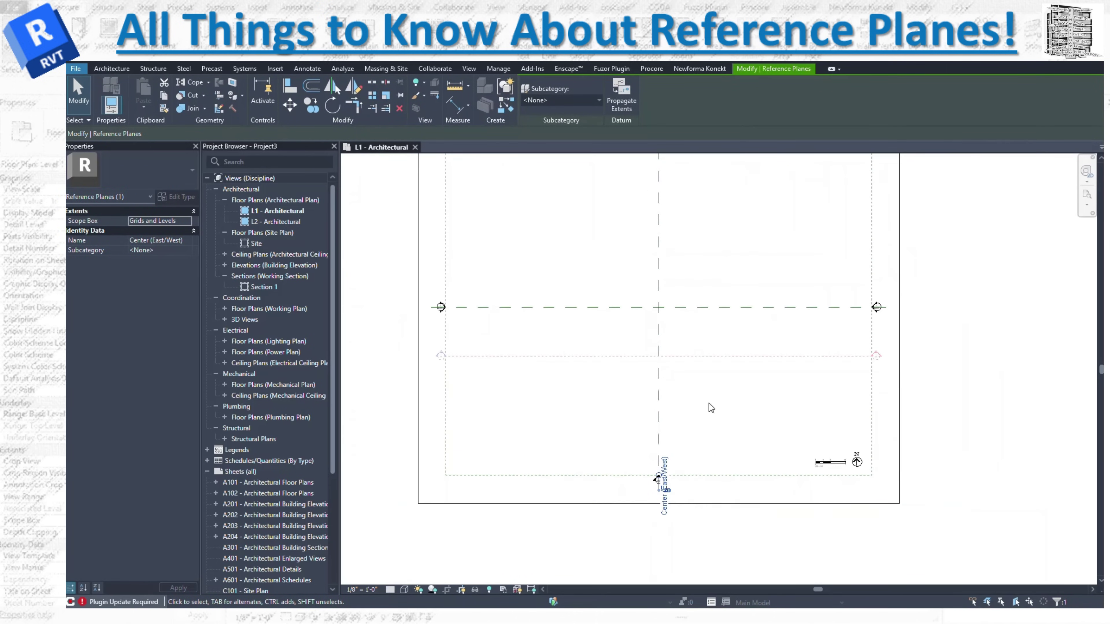
left_click(852, 311)
left_click(816, 357)
key("Escape")
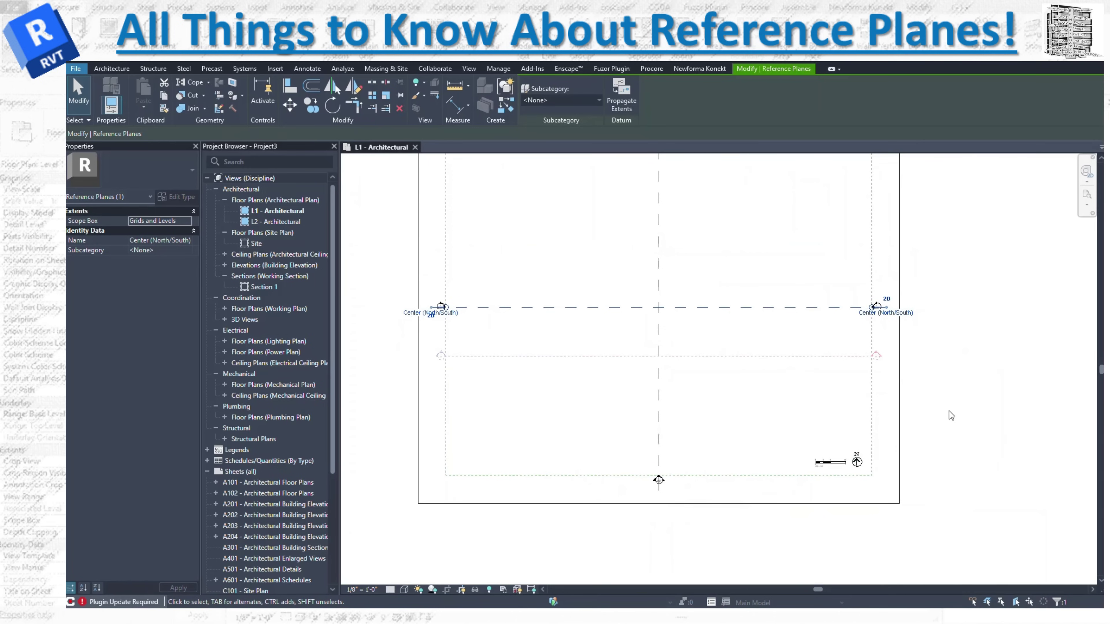
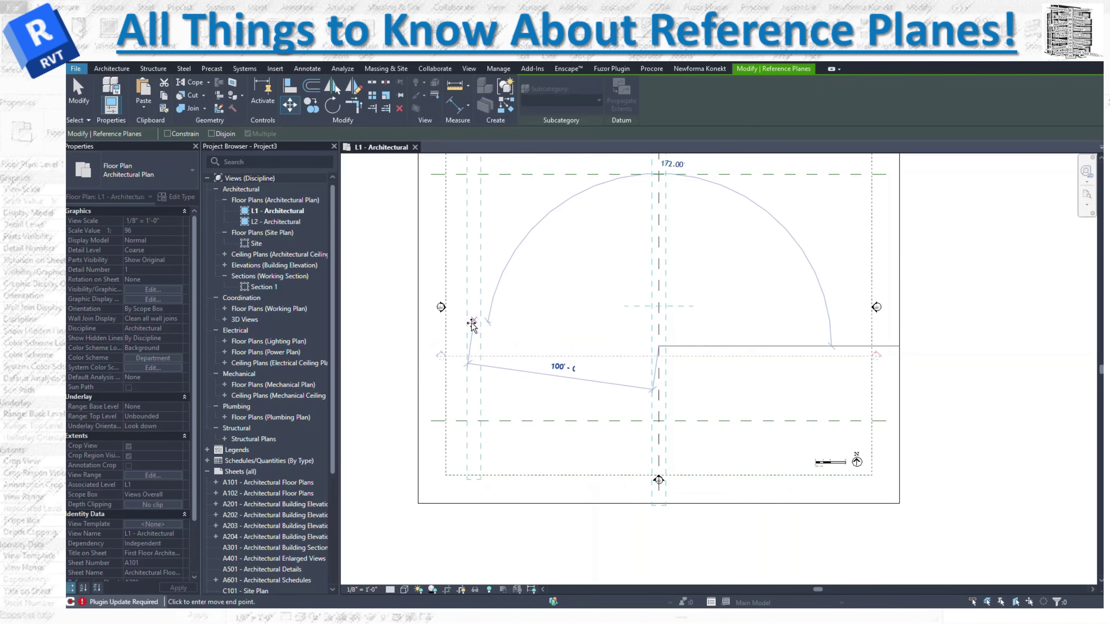
- Move the Center (East/West) reference plane about 100' west, near the west edge of the scope box
left_click(474, 326)
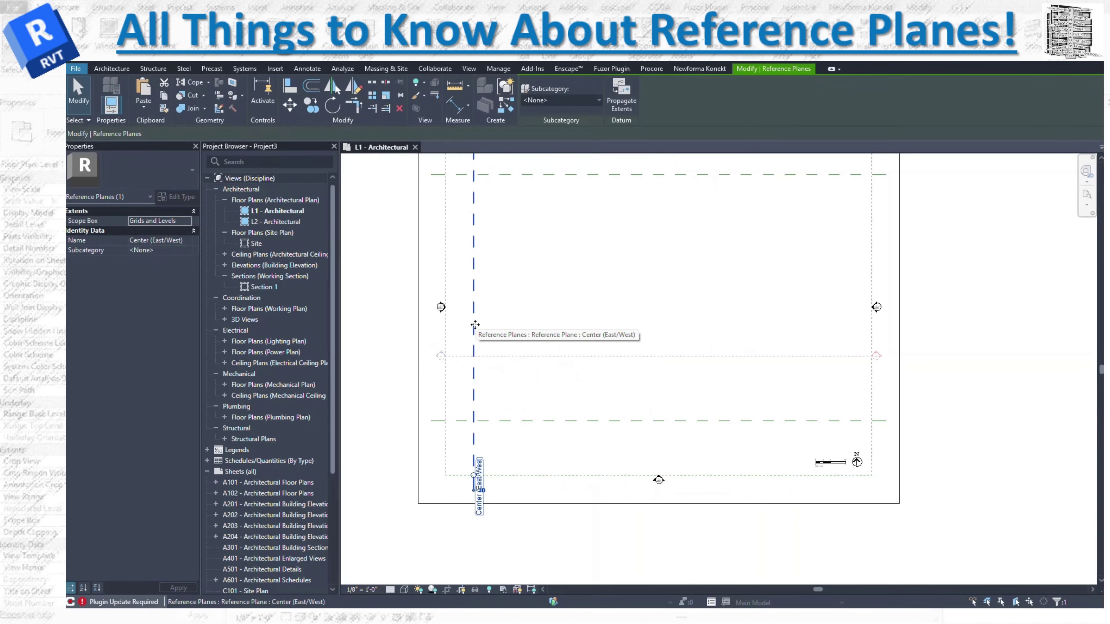
key("Escape")
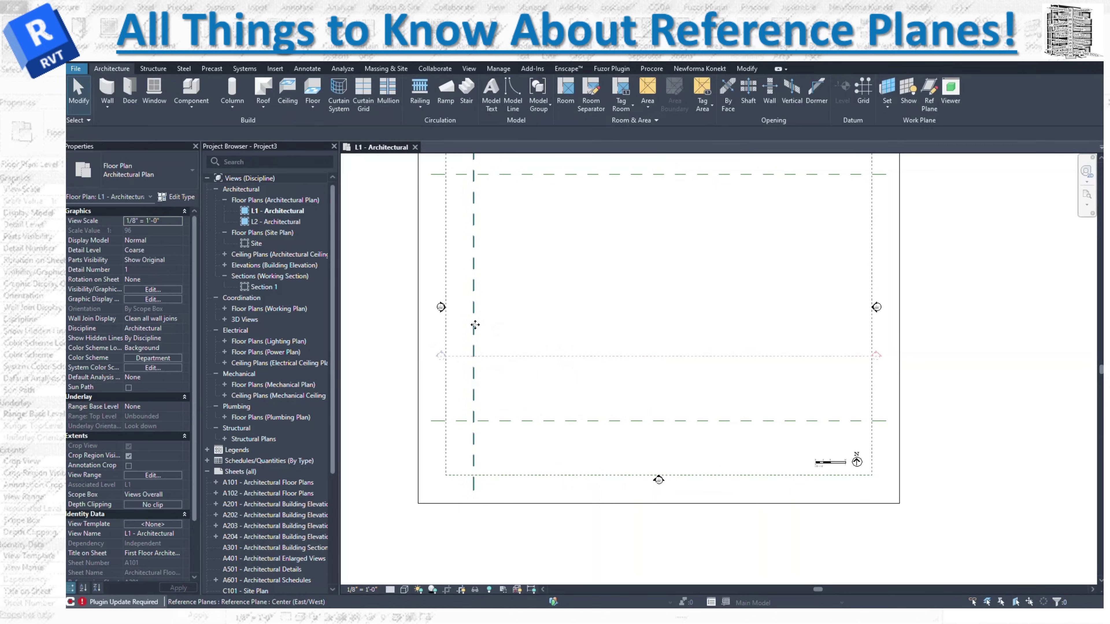
- Copy the Center (East/West) reference plane about 208' horizontally to the east side of the plan
left_click(475, 329)
key("m")
key("v")
left_click(473, 498)
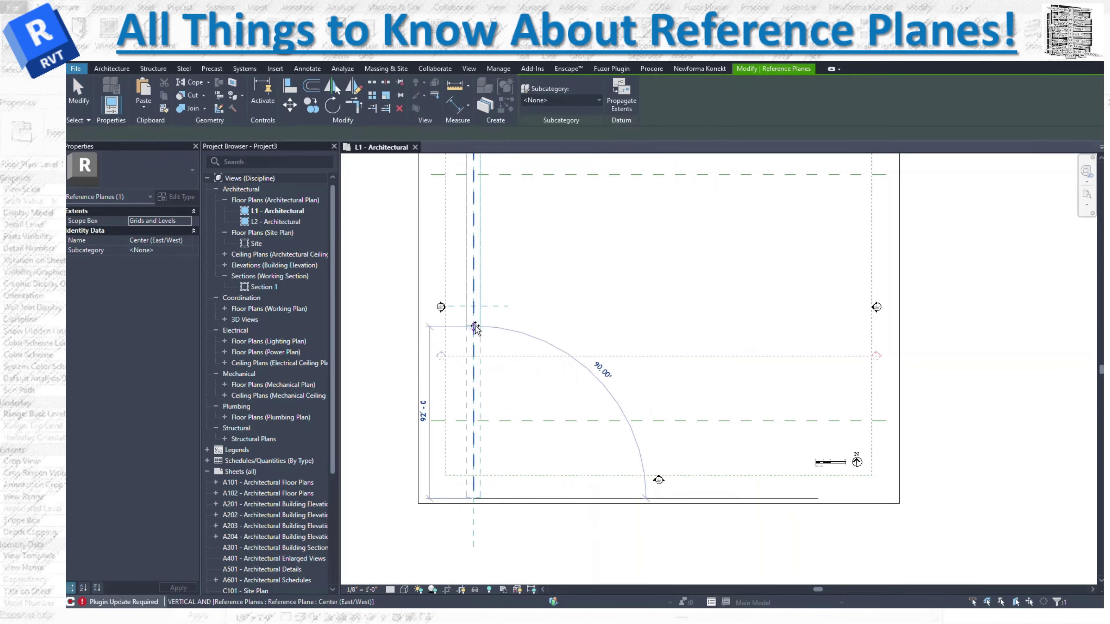
key("ctrl+c")
key("ctrl+v")
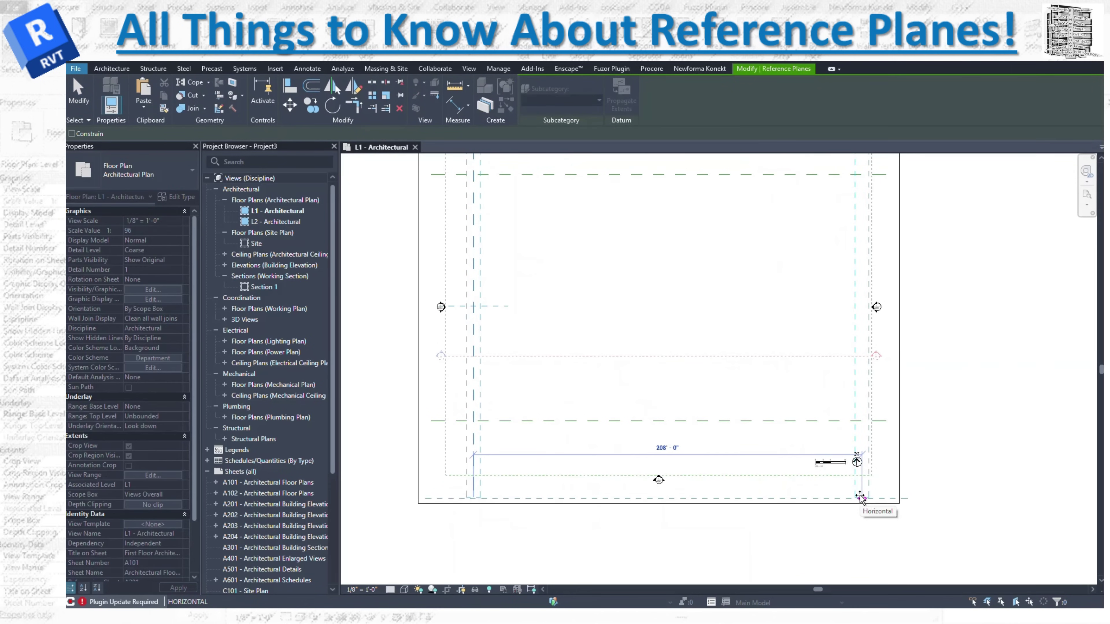
left_click(860, 495)
left_click(997, 360)
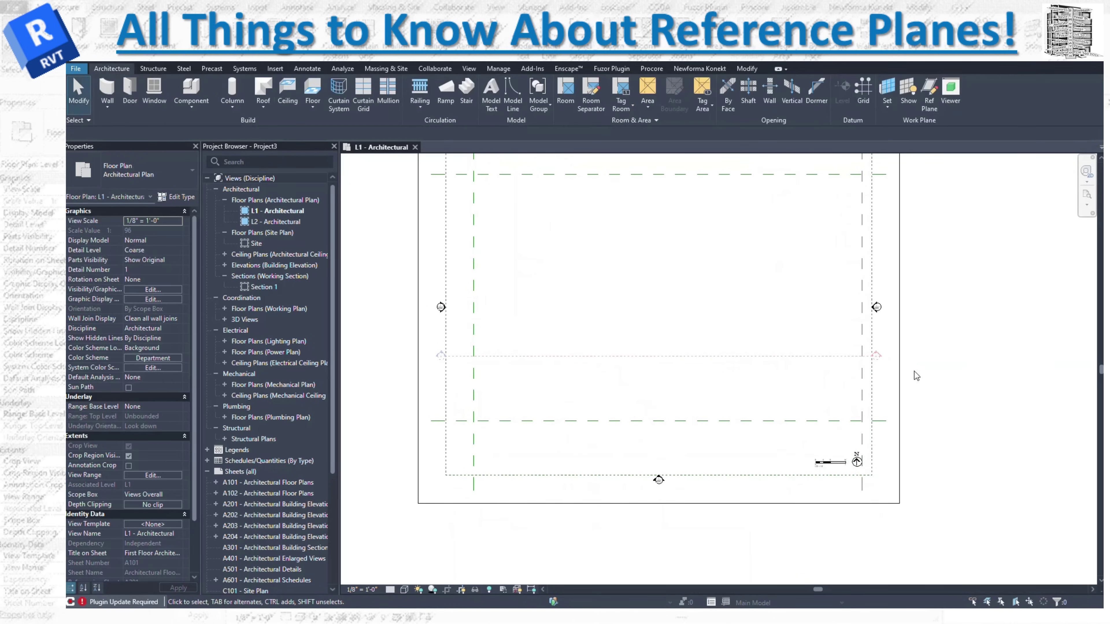
- Set the distance between the two horizontal reference planes to 135' by moving the upper plane
scroll(715, 479, "down", 1)
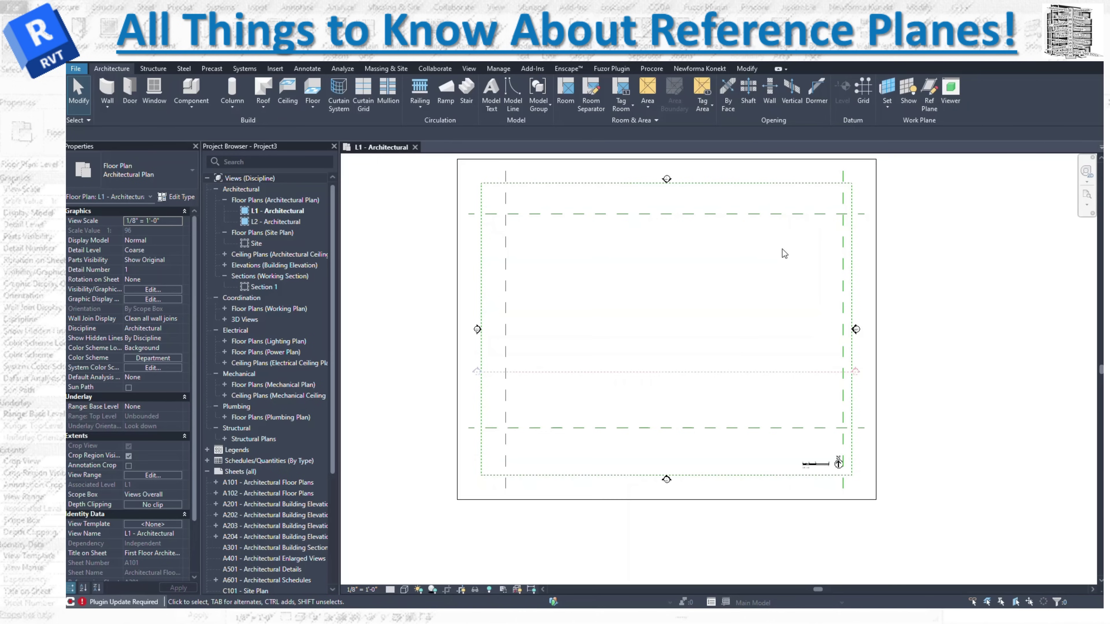
left_click(763, 214)
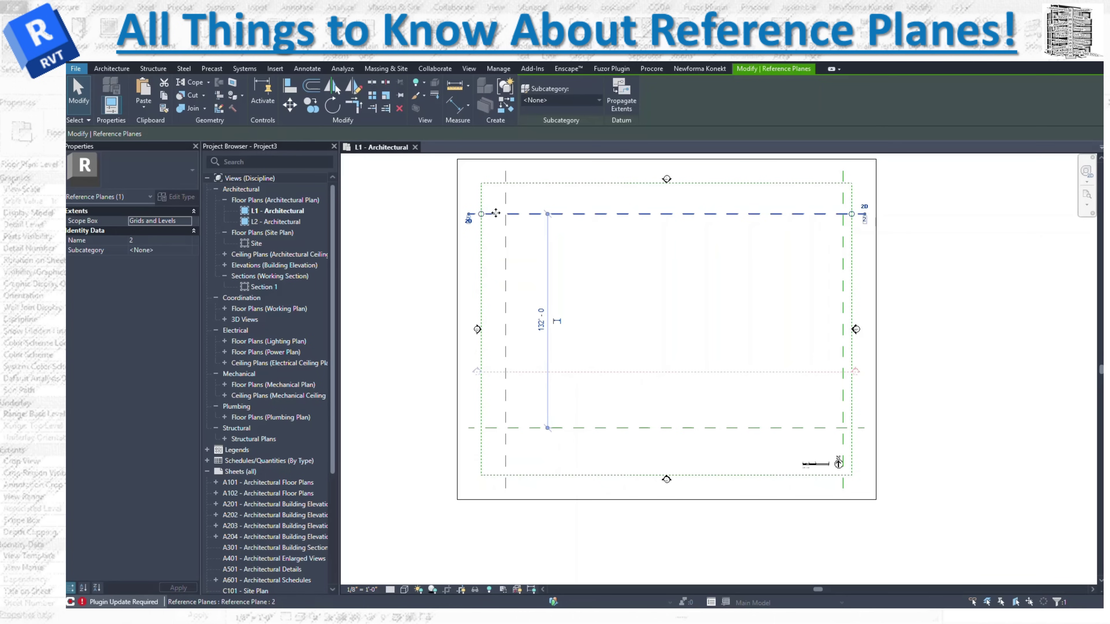
left_click(541, 322)
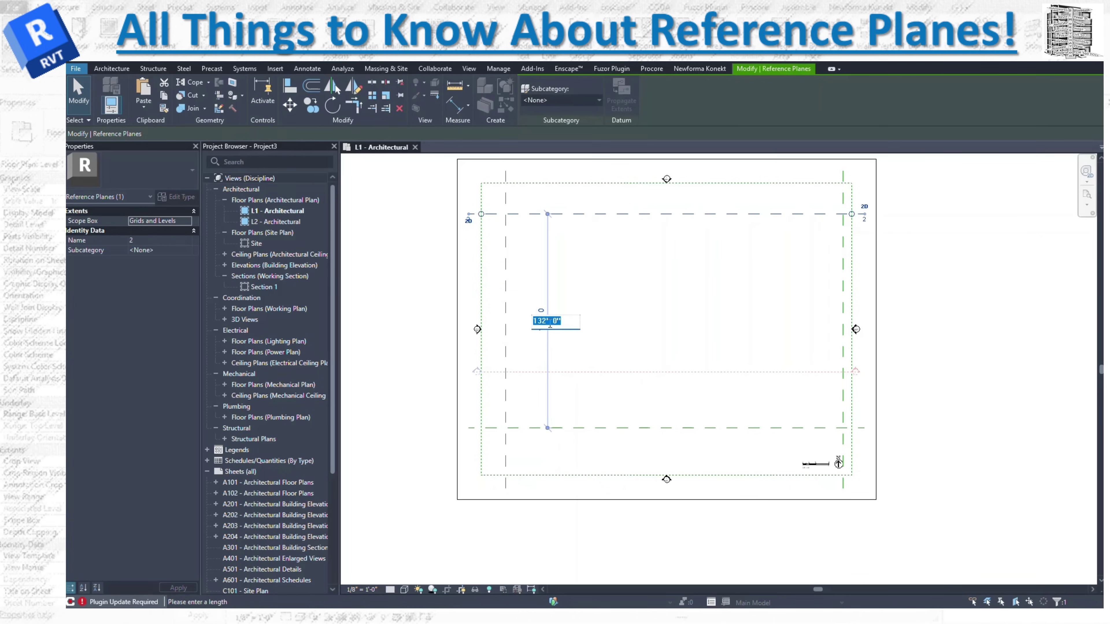
left_click_drag(550, 324, 533, 321)
type("135")
key("Return")
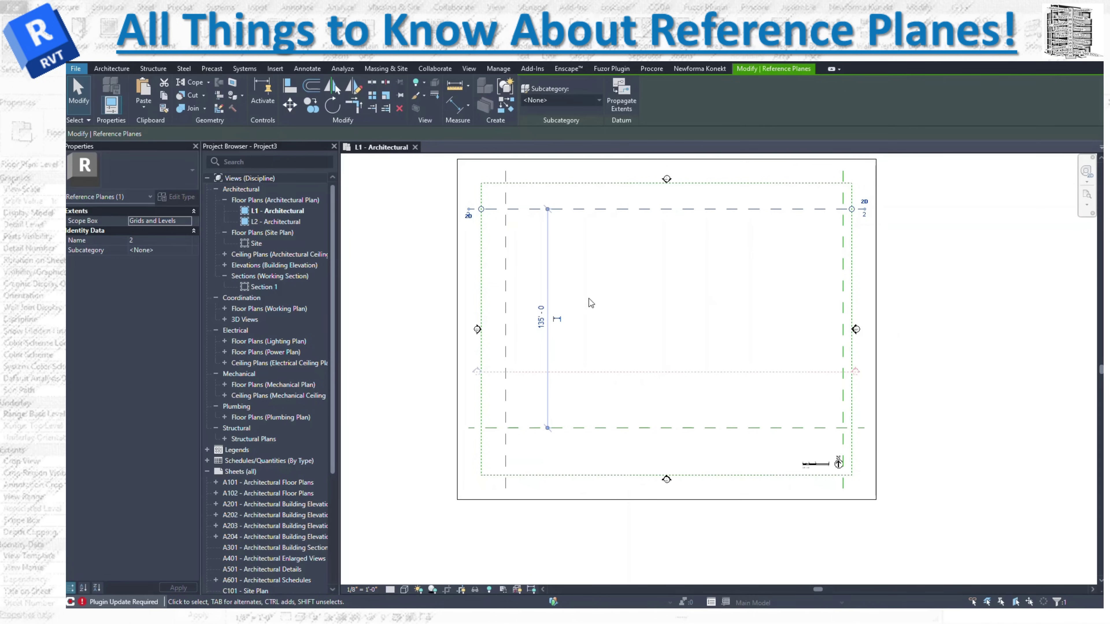
- Set the distance between the two vertical reference planes to 210' by moving the east plane
left_click(843, 318)
left_click(668, 418)
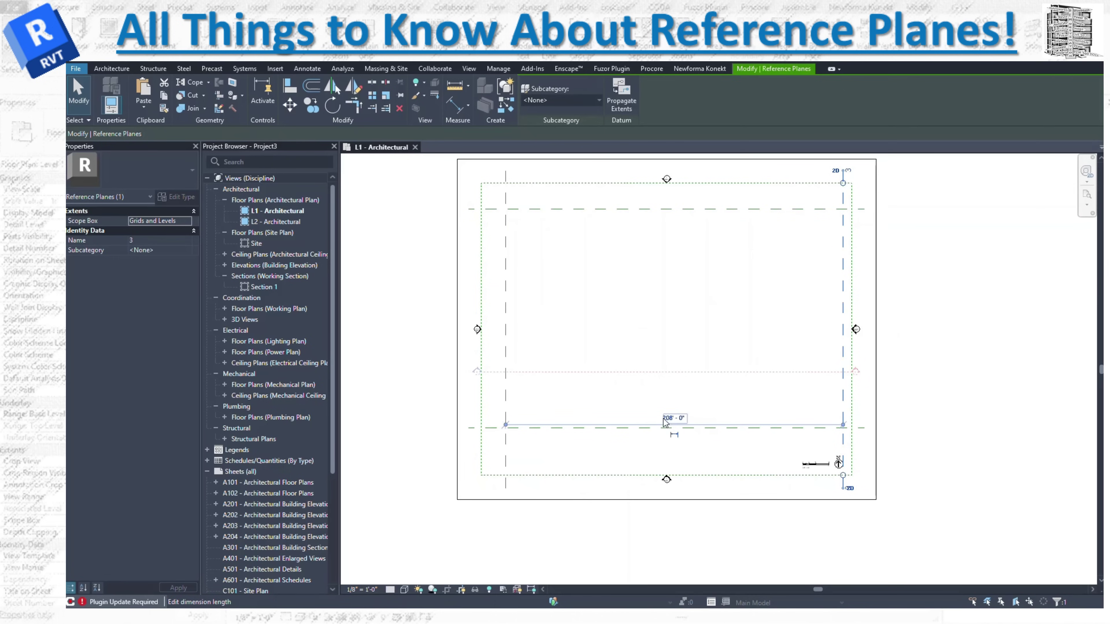
type("210")
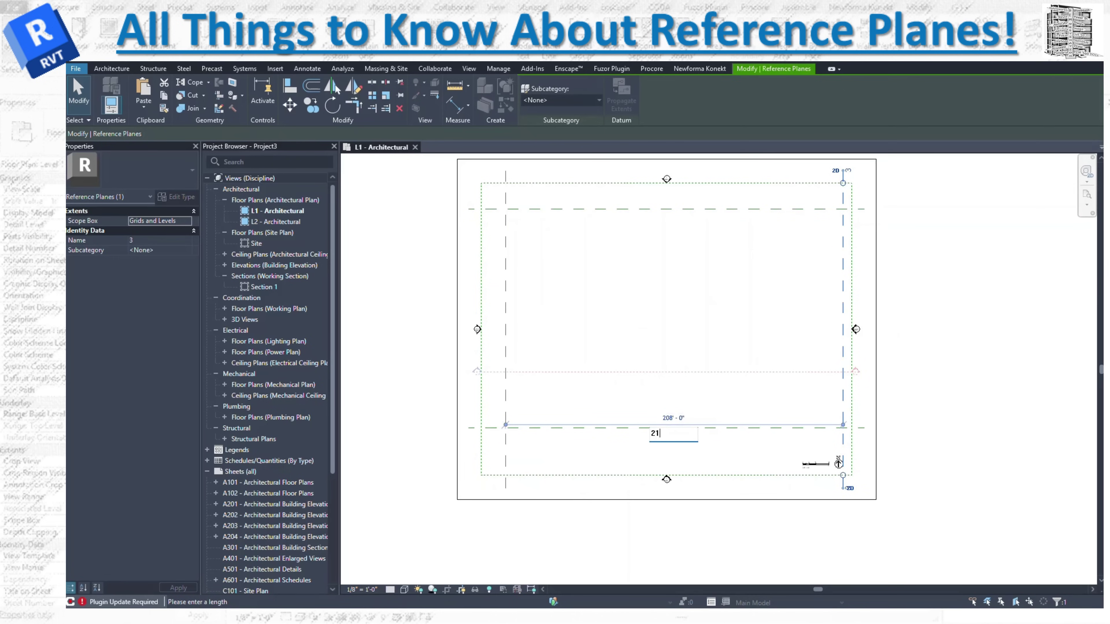
key("Return")
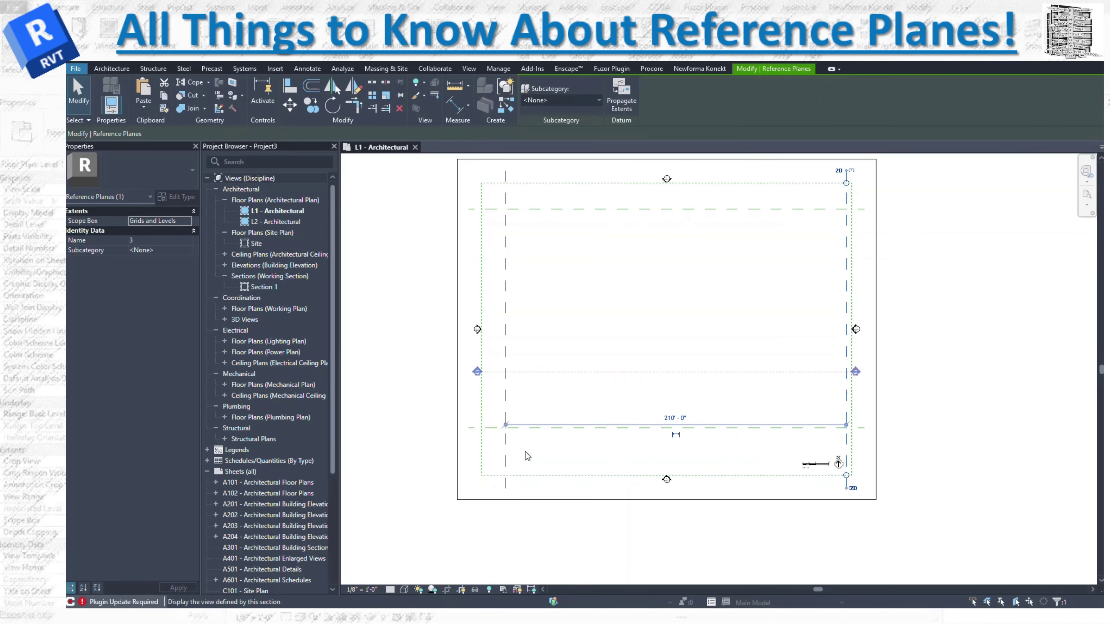
left_click(80, 88)
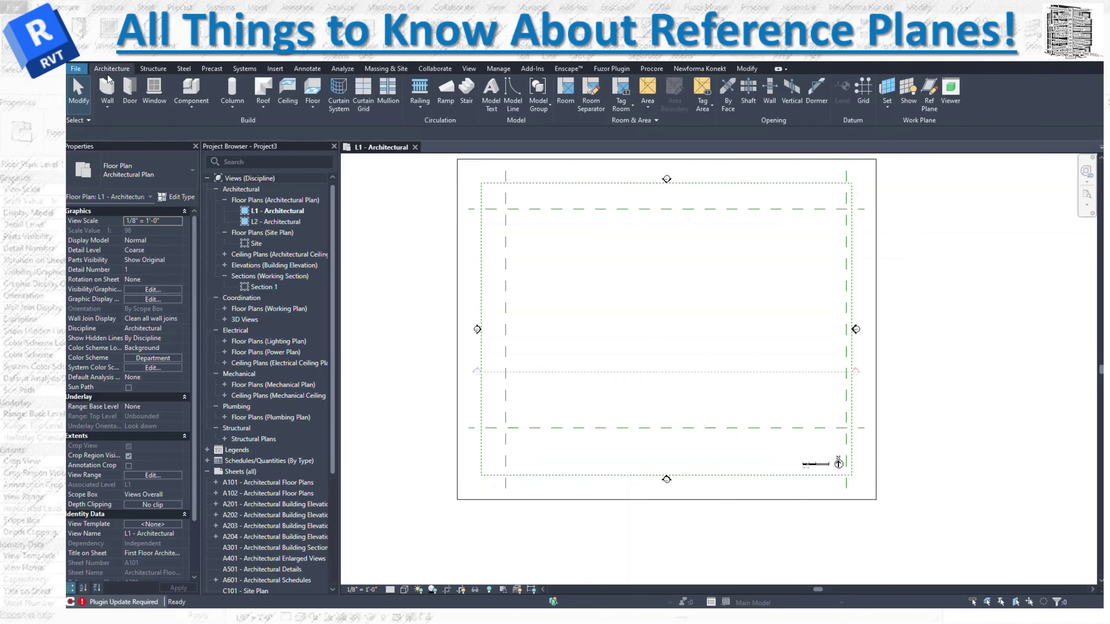
- Draw four Generic - 8" walls in a closed chain through the intersections of the four reference planes
left_click(107, 106)
left_click(117, 146)
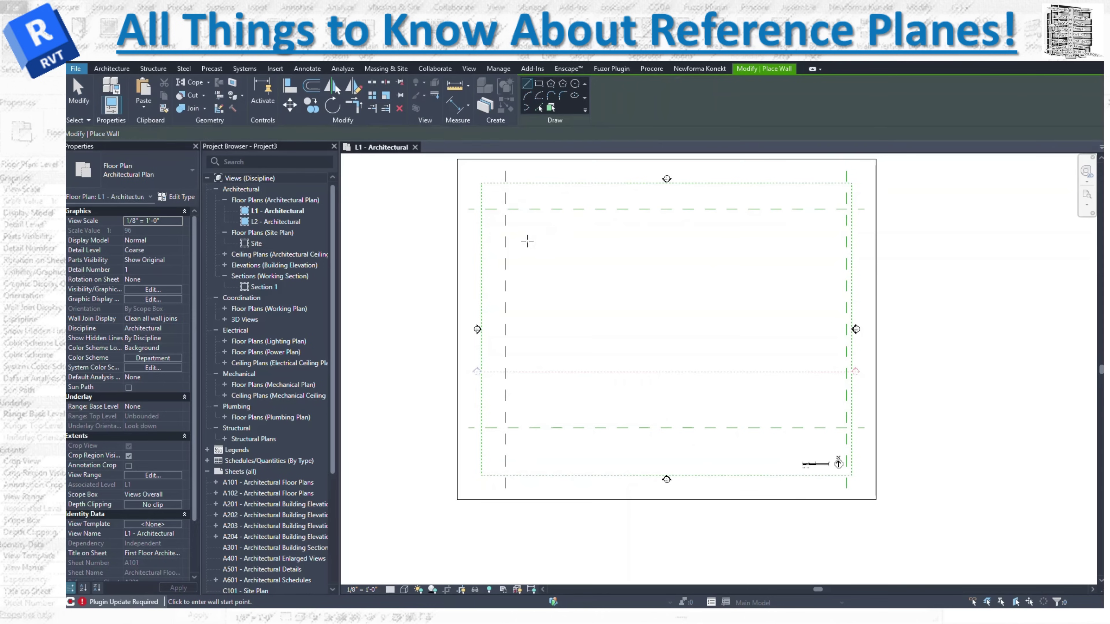
left_click(506, 209)
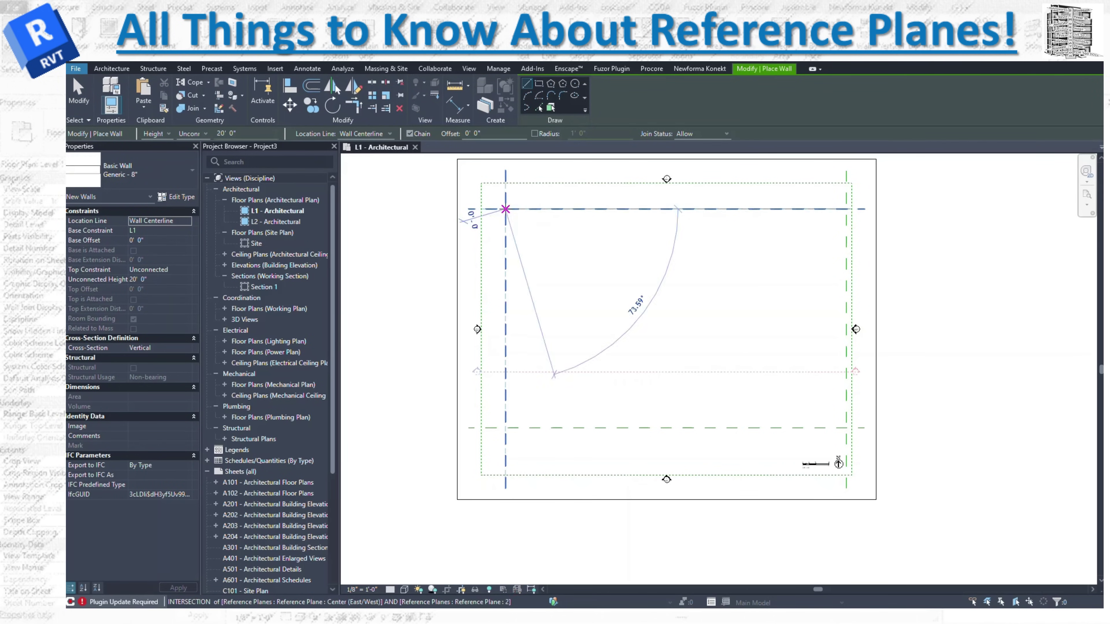
left_click(845, 209)
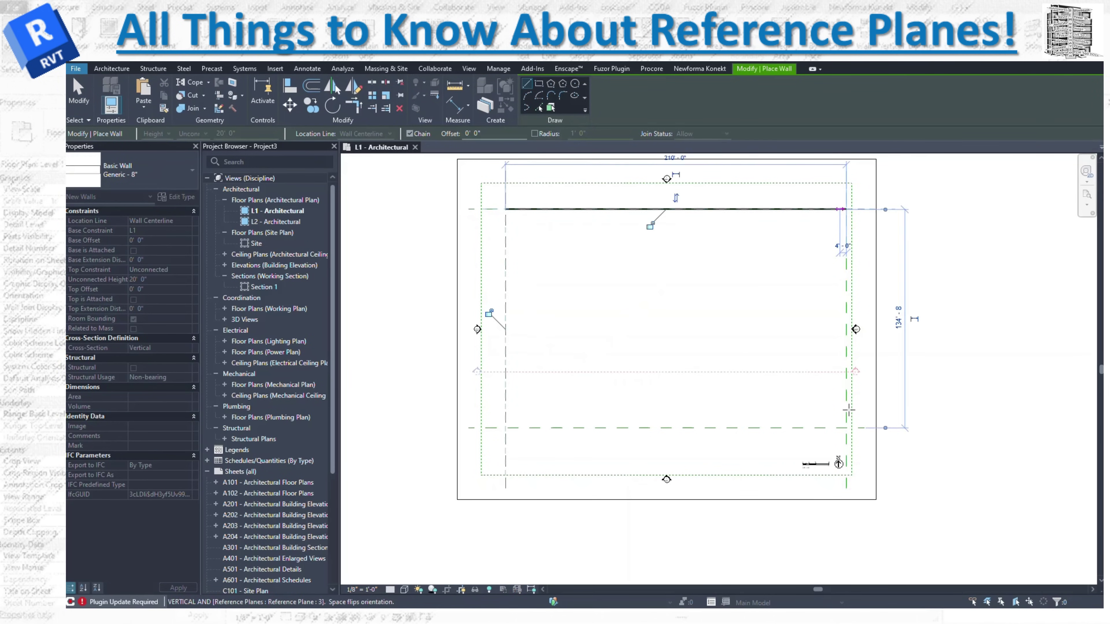
left_click(845, 427)
left_click(506, 427)
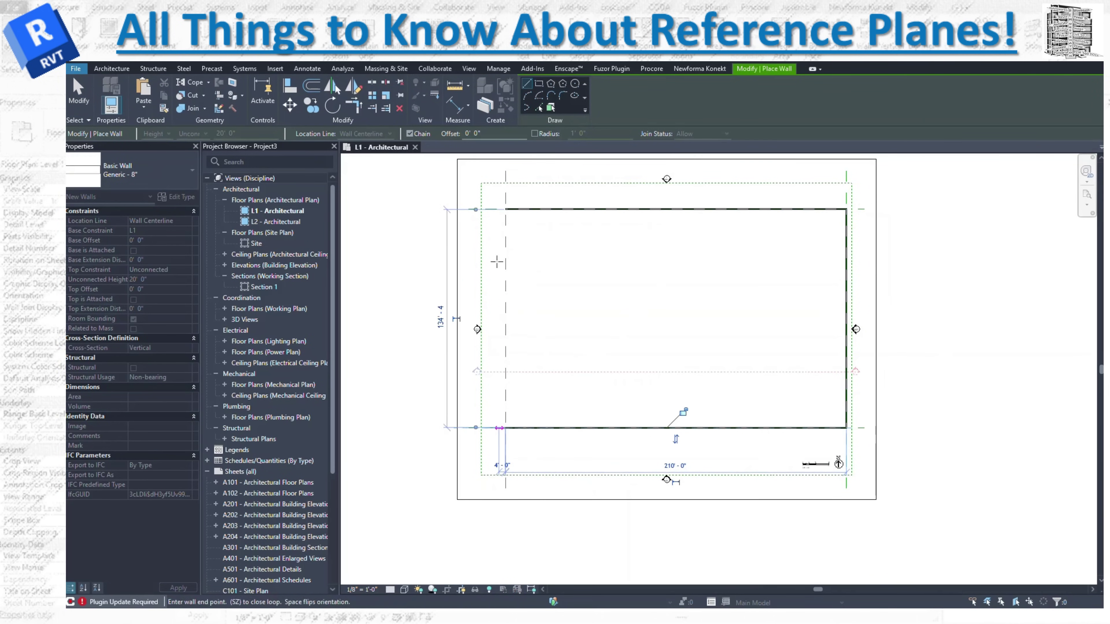
left_click(505, 209)
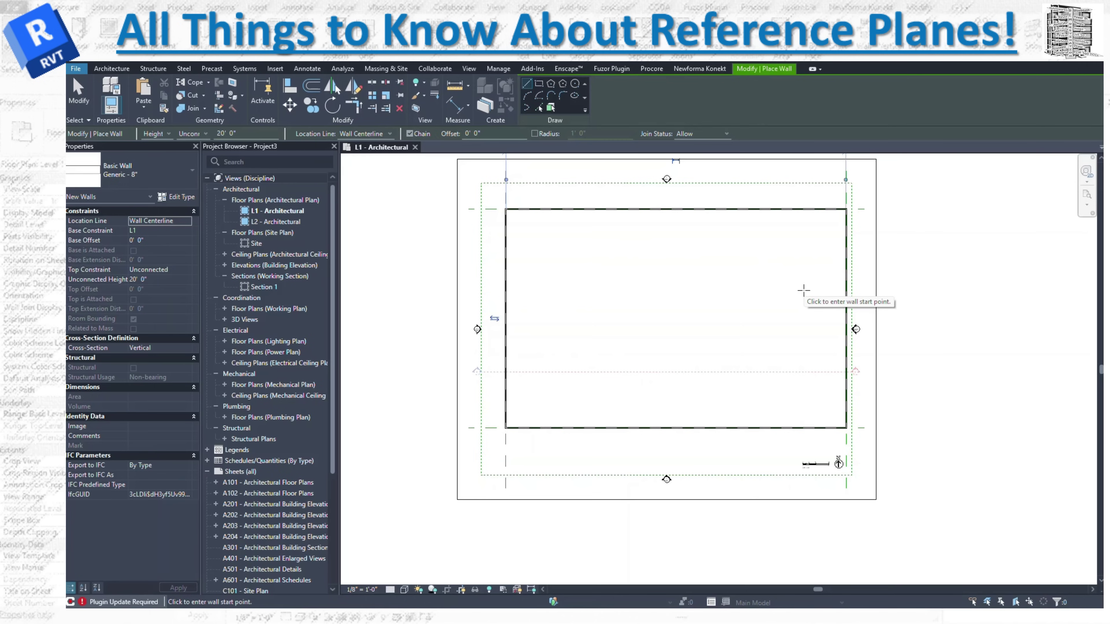
- Undo the four walls and the last move of the east reference plane
key("ctrl+z")
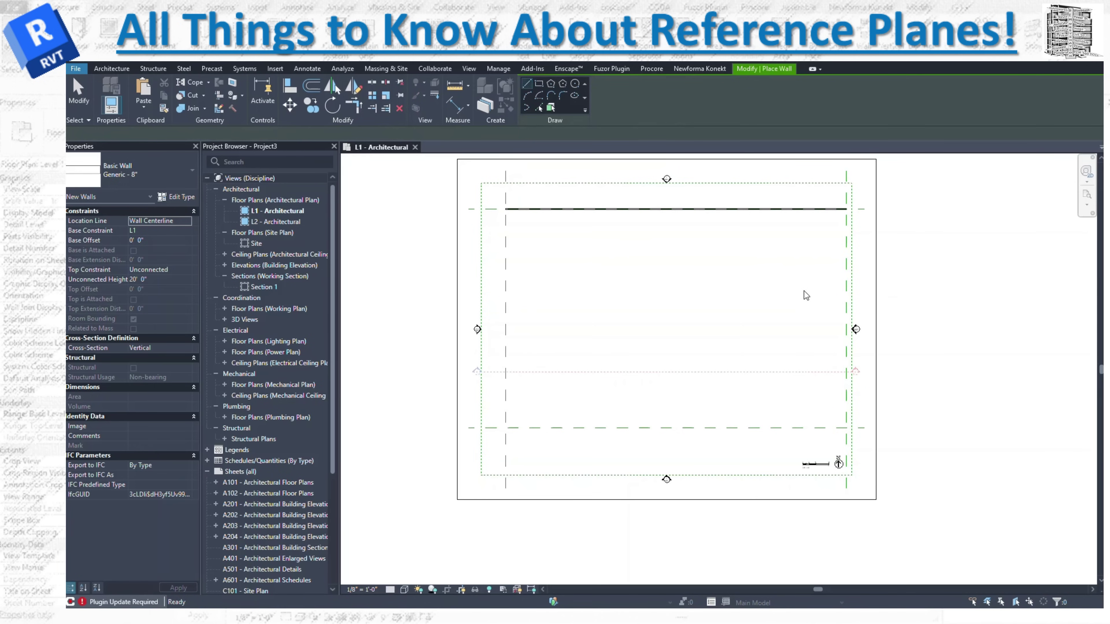
key("Escape")
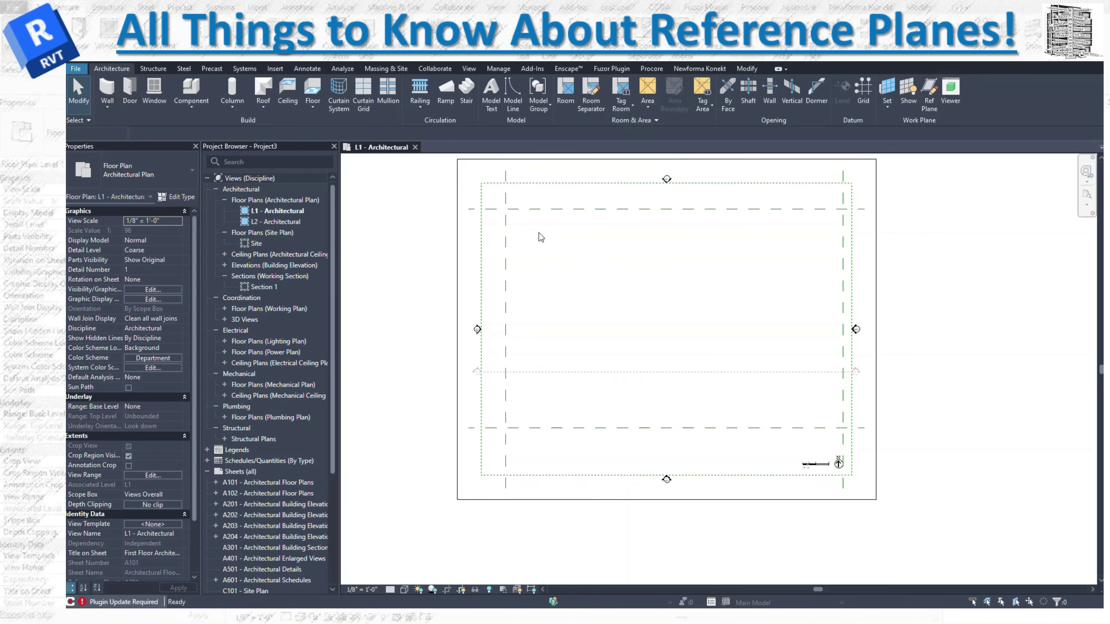
- Draw a rectangle of Generic - 8" walls about 195' by 119' just inside the four reference planes
left_click(106, 105)
left_click(538, 83)
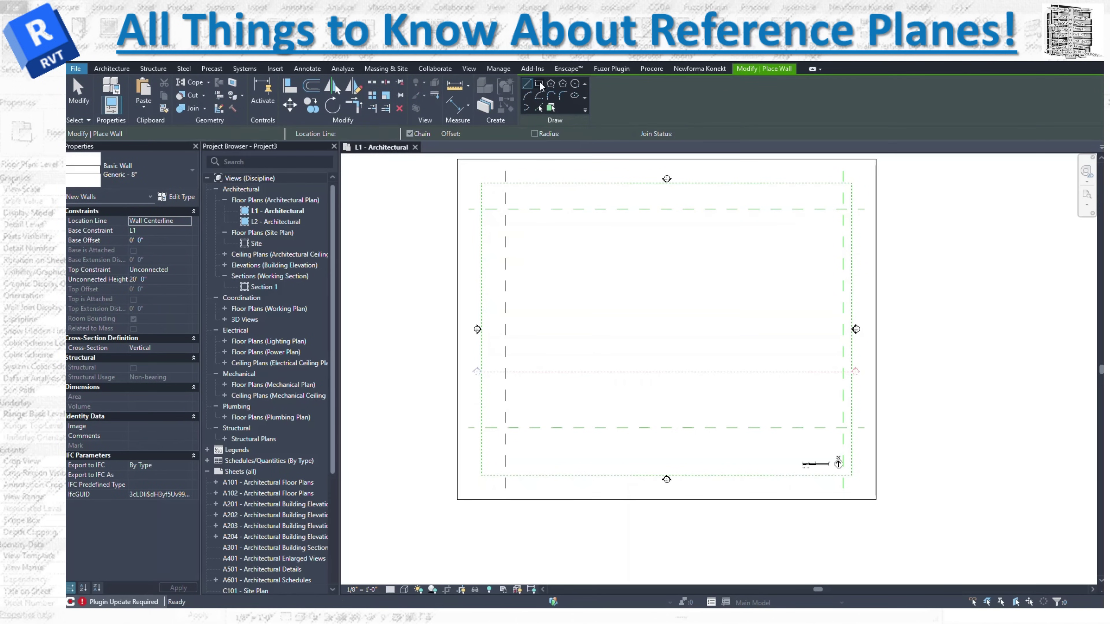
left_click(505, 209)
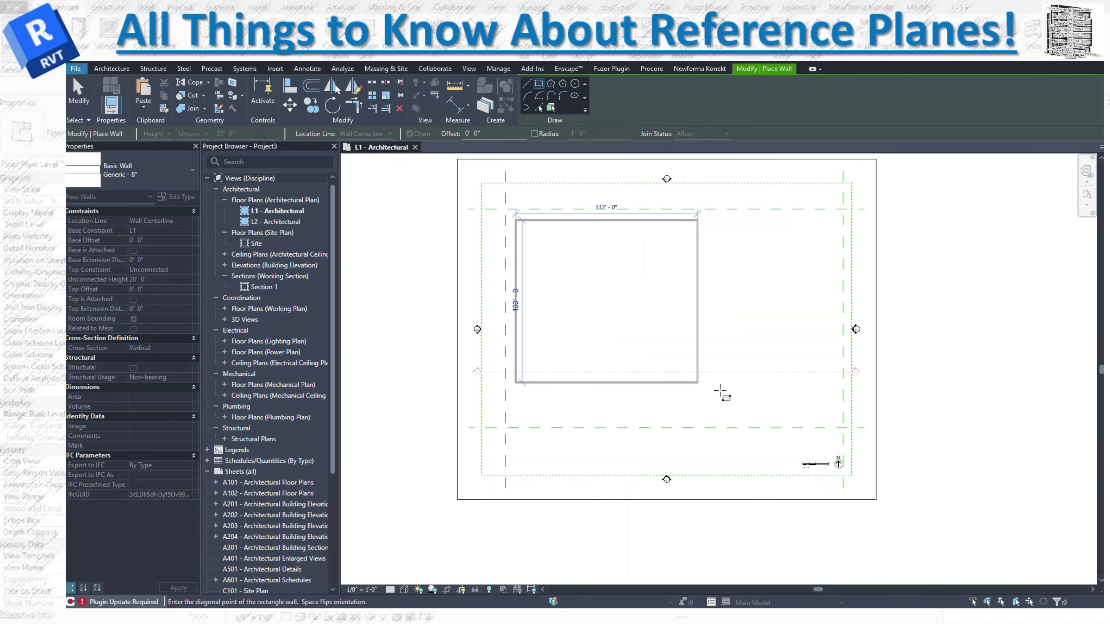
left_click(833, 415)
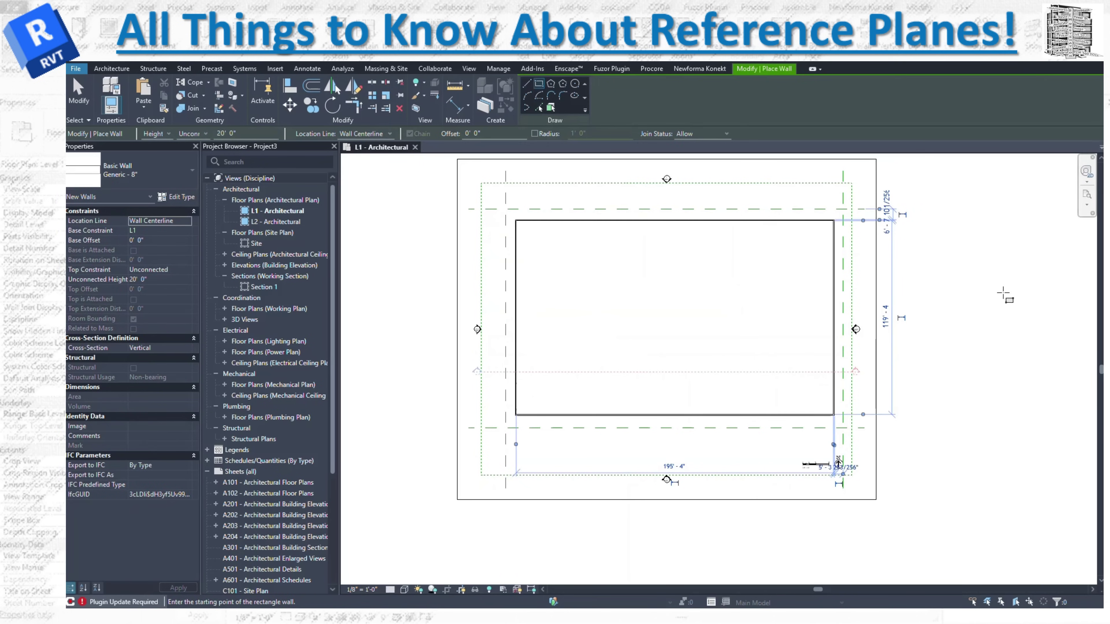
scroll(823, 202, "up", 3)
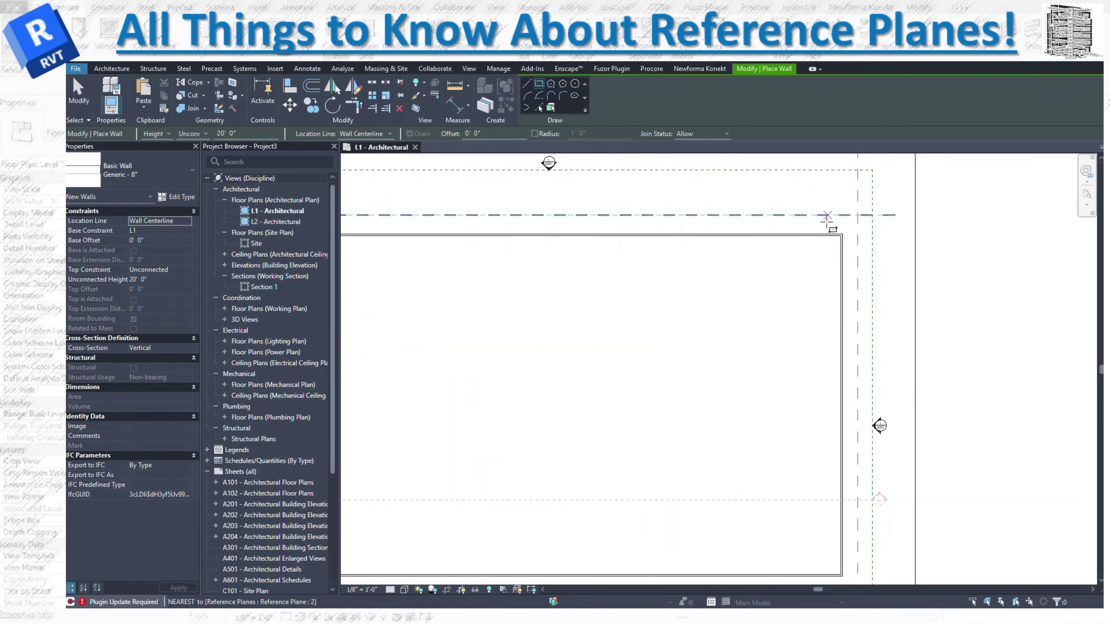
key("Escape")
- Set the distance between the north reference plane and the north wall to 5' by moving the plane
left_click(805, 218)
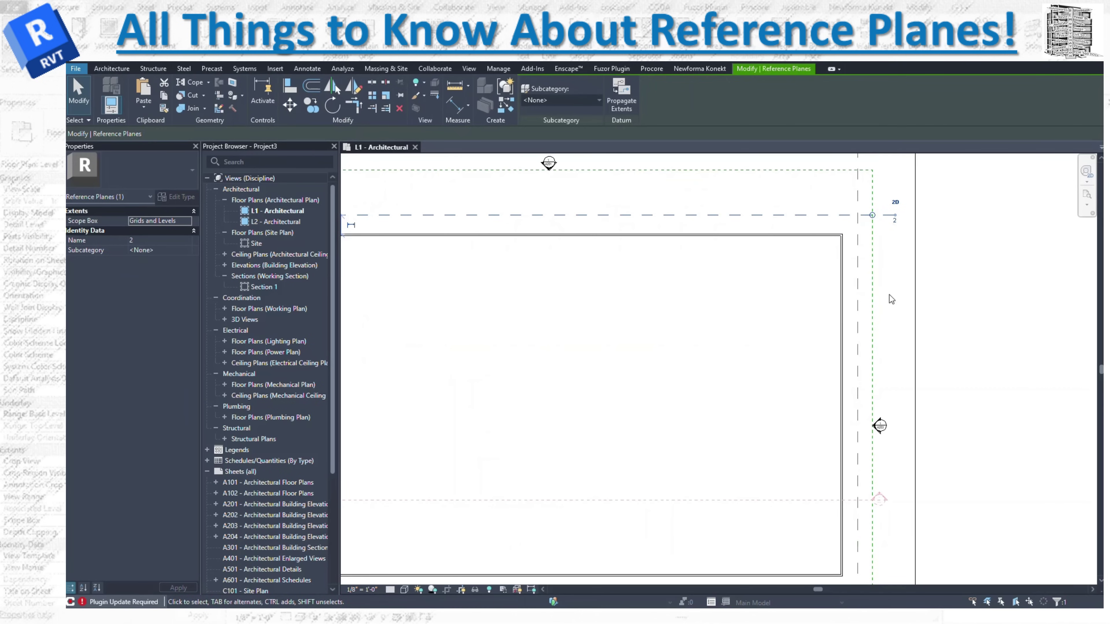
scroll(888, 294, "down", 2)
scroll(455, 239, "up", 2)
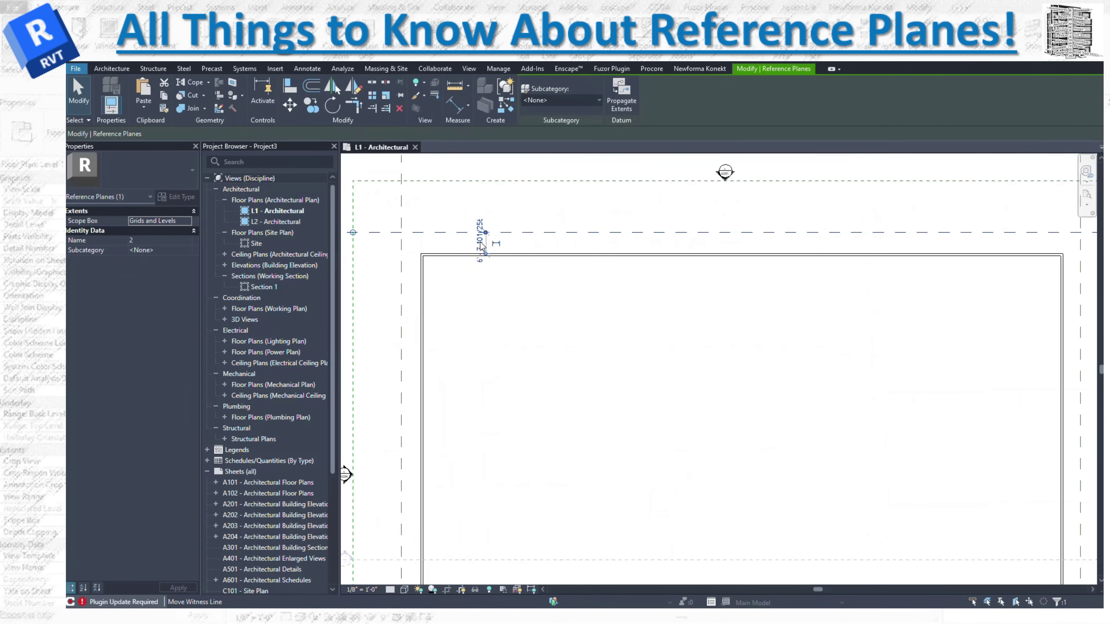
left_click(480, 260)
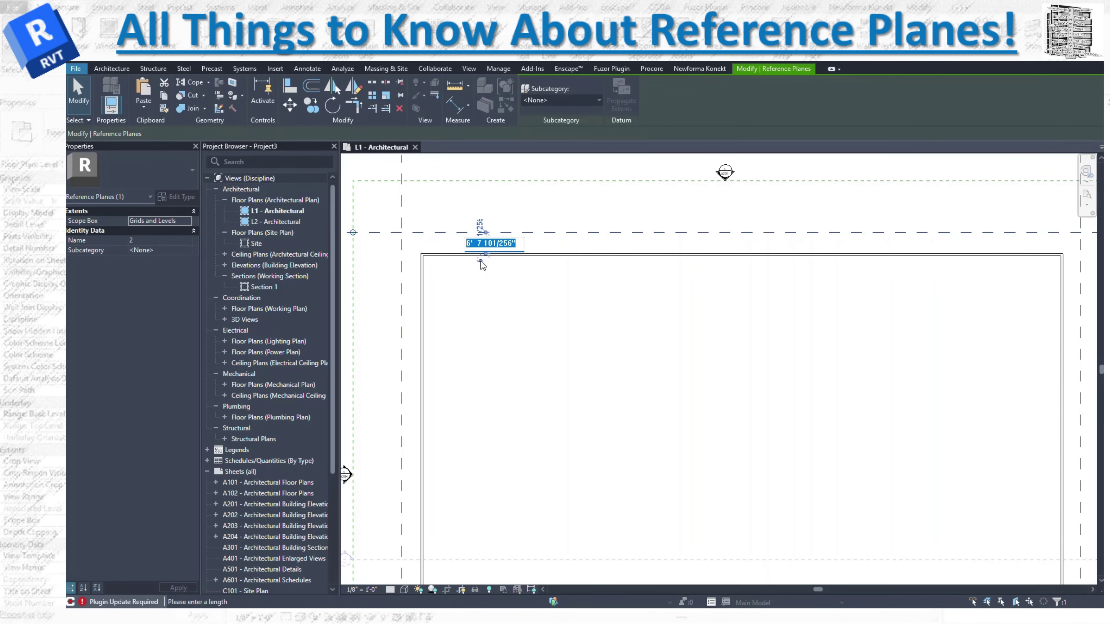
type("5")
key("Return")
- Set the Center (North/South) reference plane 5' away from the south wall
scroll(588, 257, "down", 2)
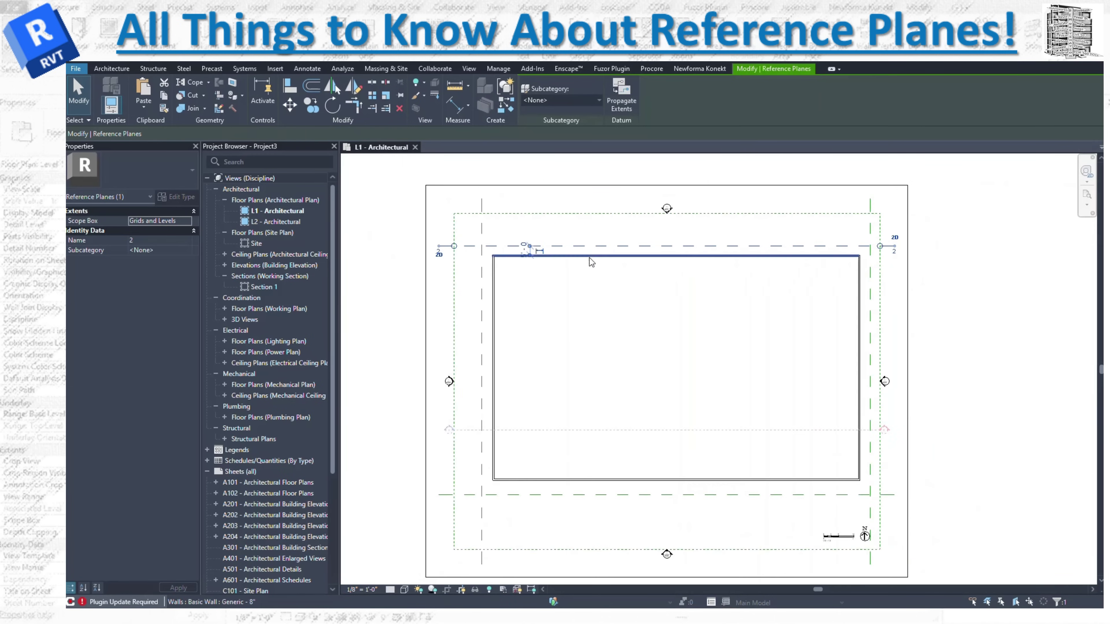
left_click(518, 494)
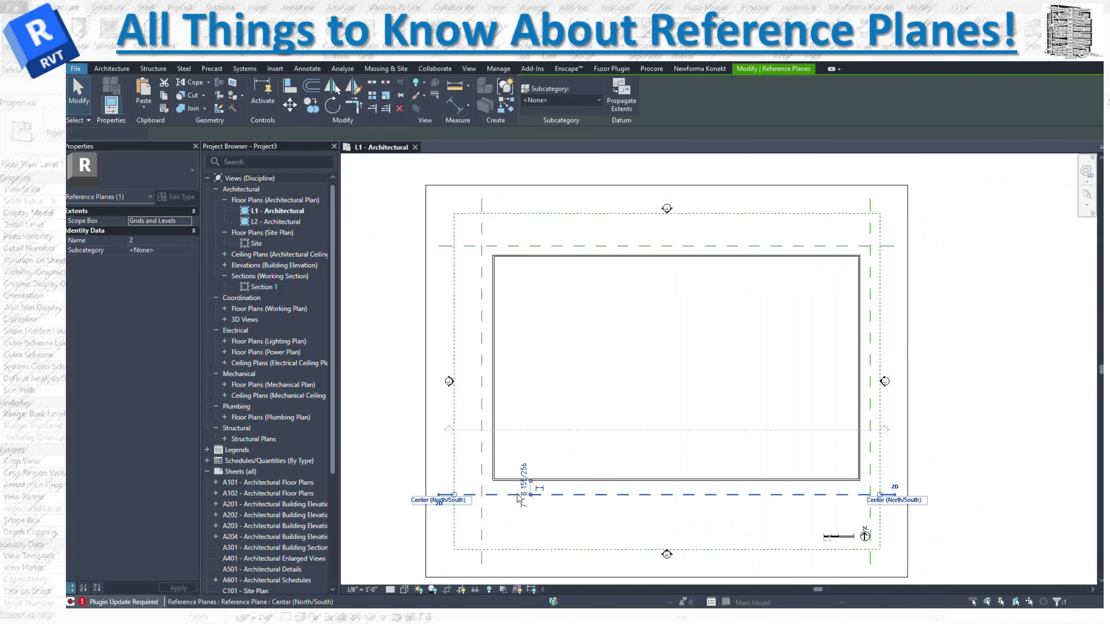
left_click(524, 505)
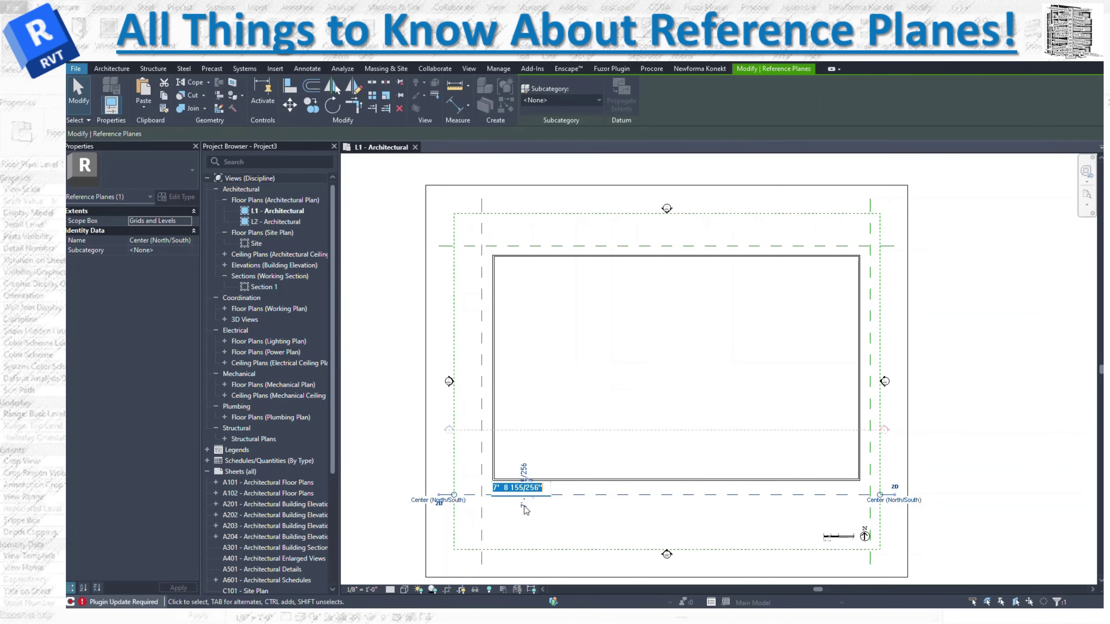
type("5")
key("Return")
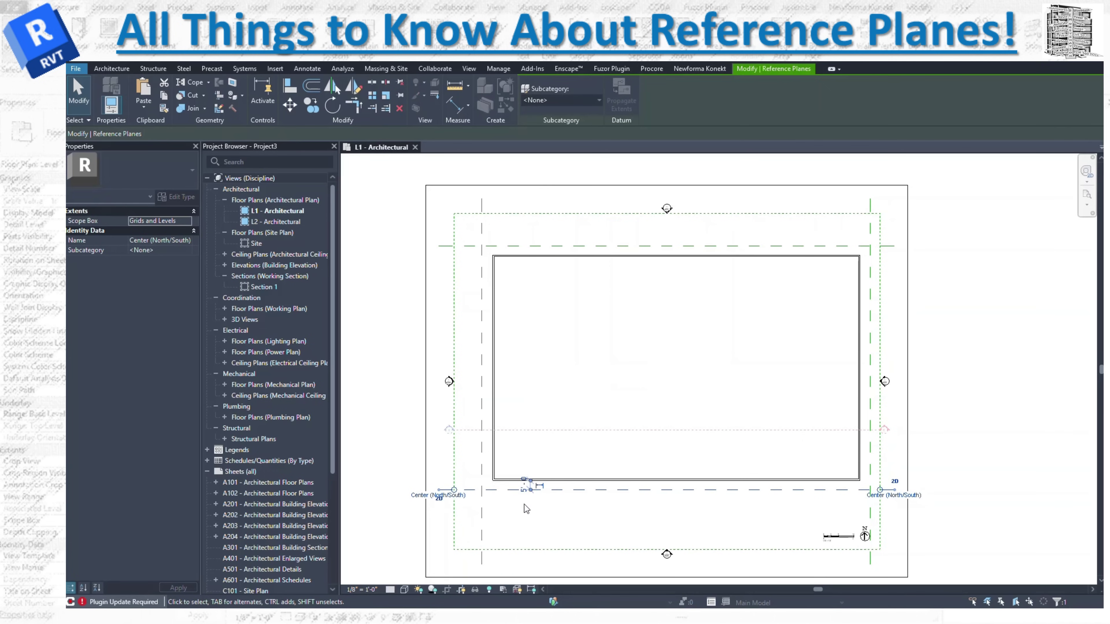
- Adjust the dimension reference at the west wall and set the Center (East/West) reference plane 5' from that wall
left_click(484, 348)
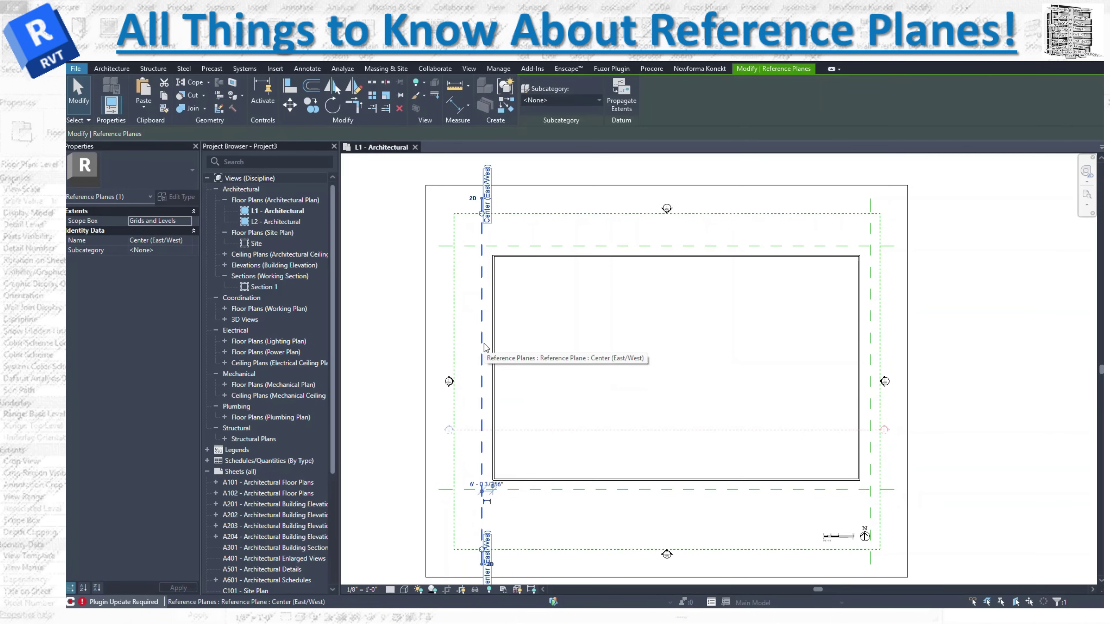
left_click_drag(492, 485, 490, 489)
left_click(476, 482)
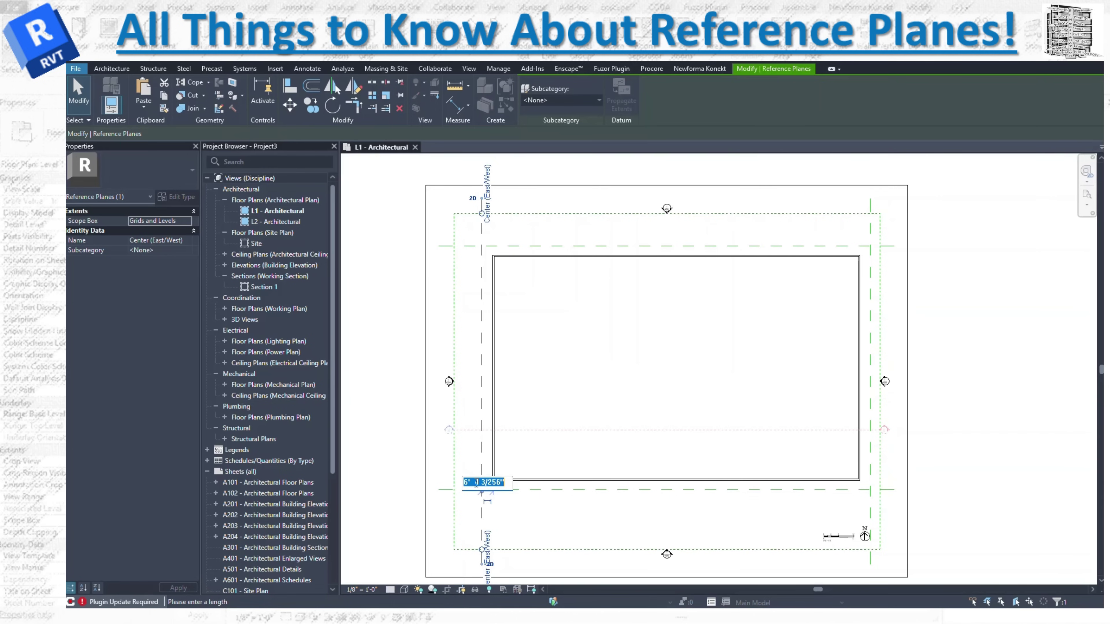
type("5'6")
key("Return")
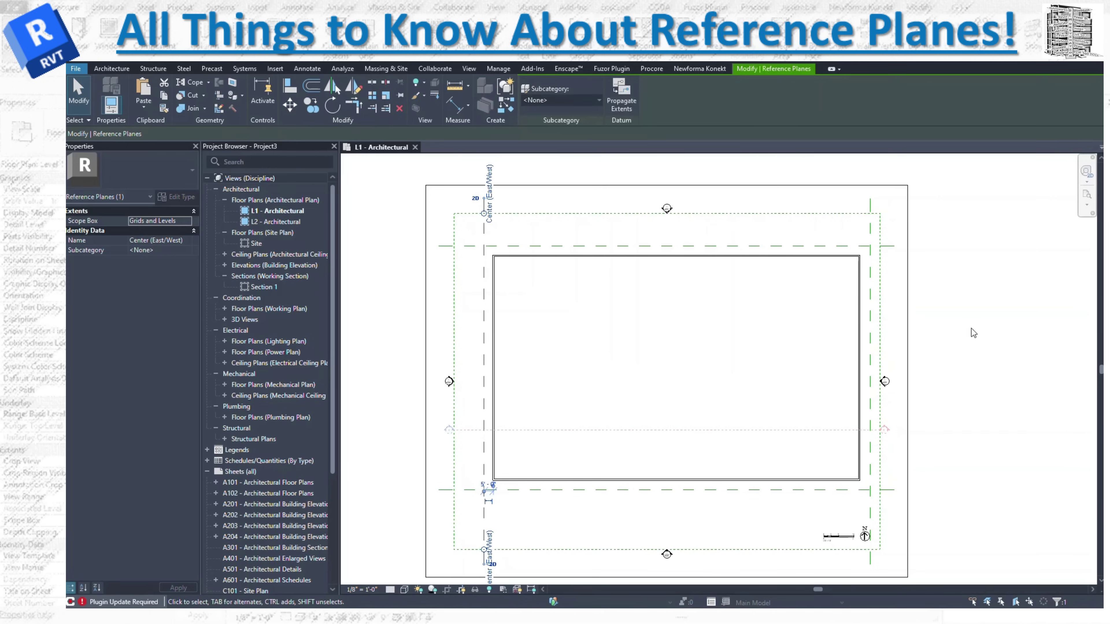
- Set the east reference plane 5' away from the east wall
left_click(871, 404)
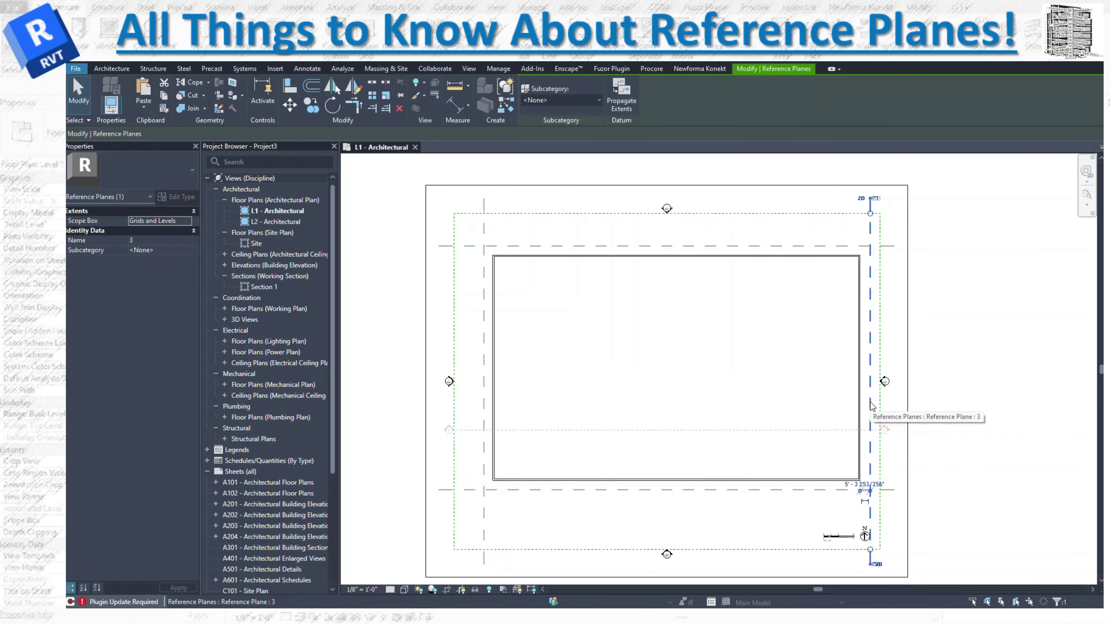
left_click(864, 488)
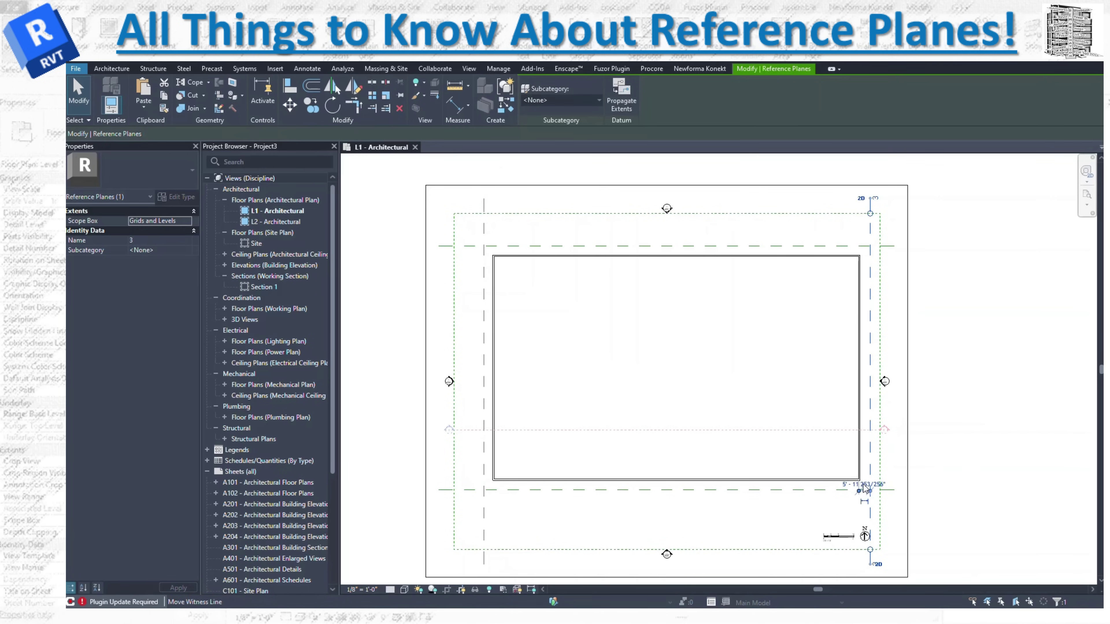
left_click(850, 486)
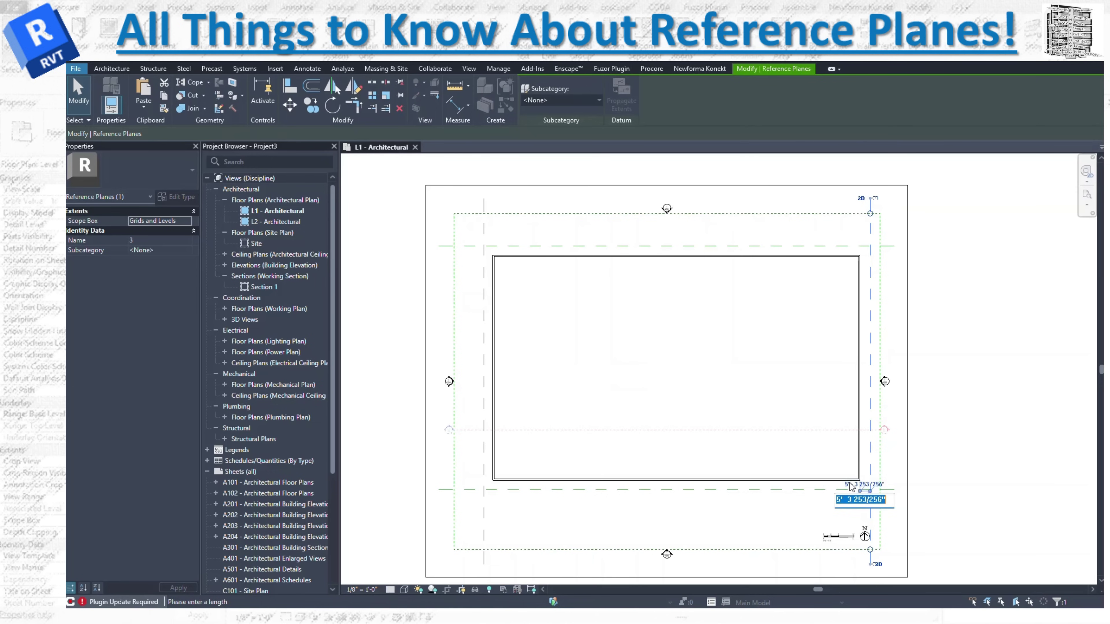
type("5")
key("Return")
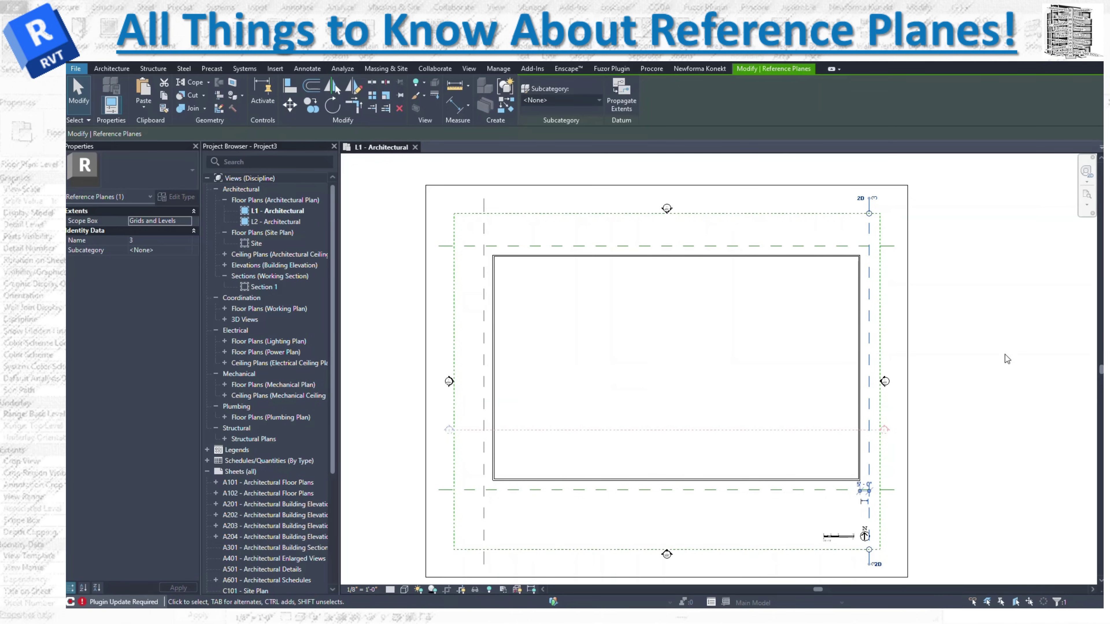
left_click(79, 89)
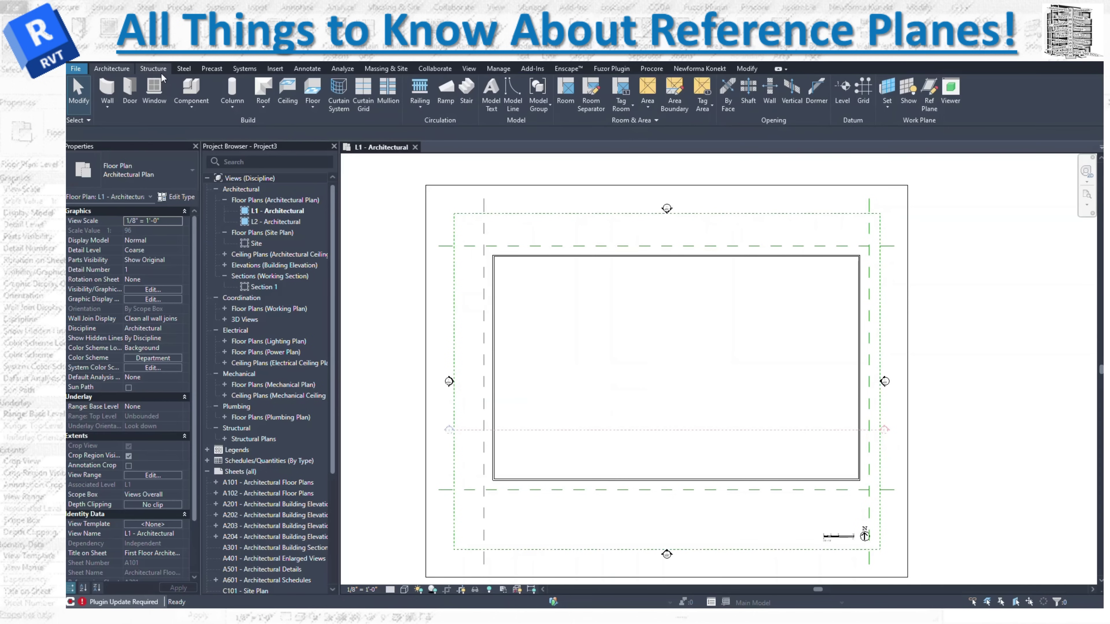
- Begin a roof by footprint and choose L1 as its level
left_click(258, 107)
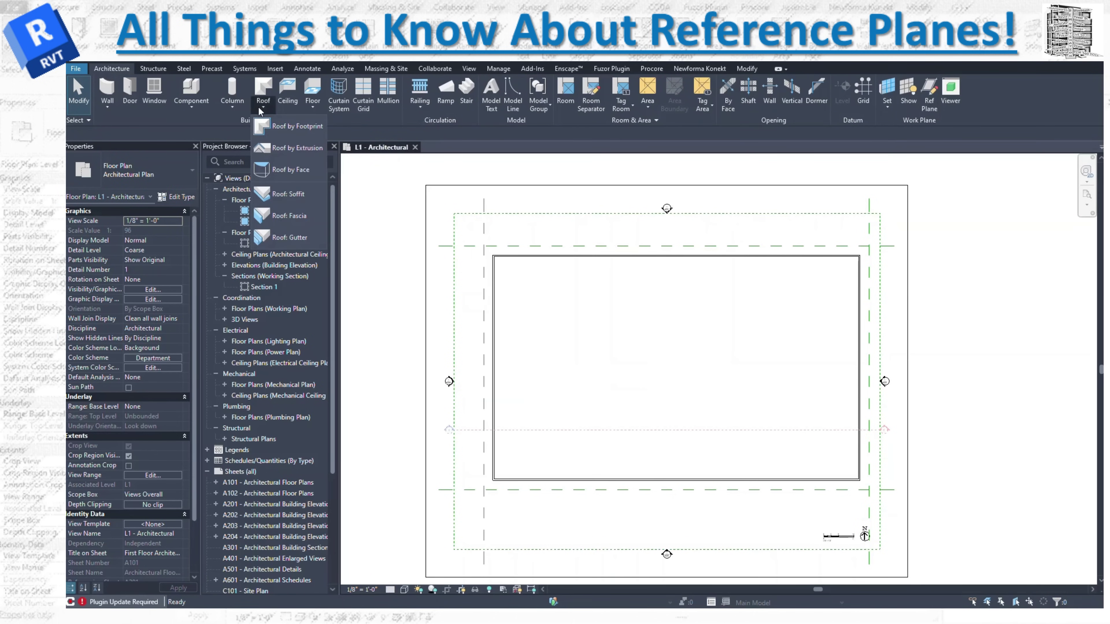
left_click(281, 131)
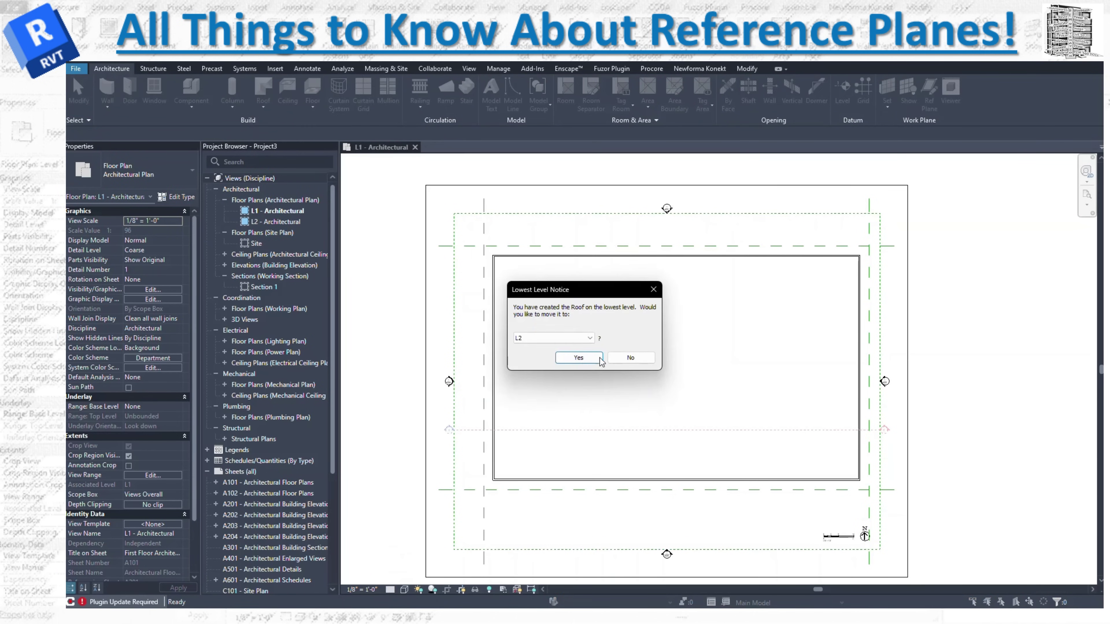
left_click(588, 338)
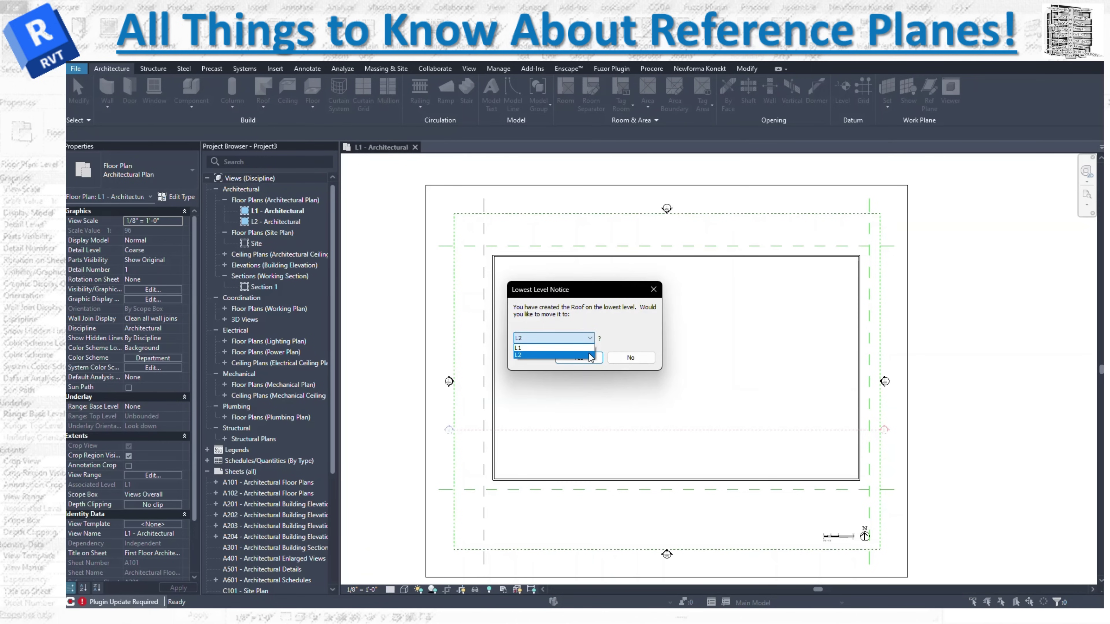
left_click(585, 348)
left_click(579, 357)
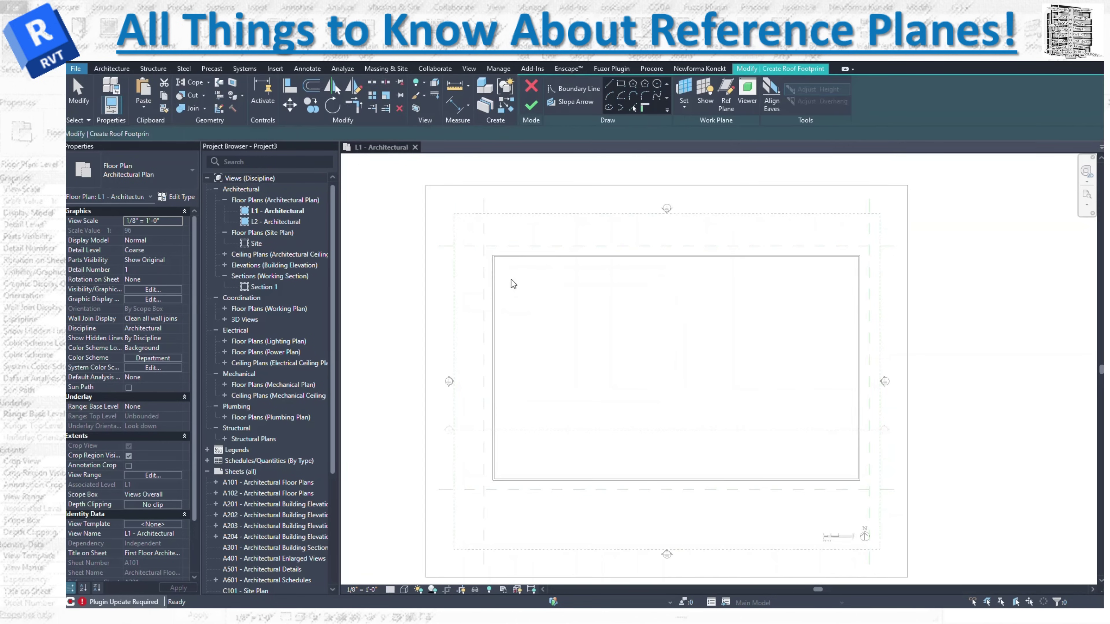
- Sketch a rectangular roof boundary through the intersections of the four reference planes and finish the roof with the walls attached
left_click(620, 83)
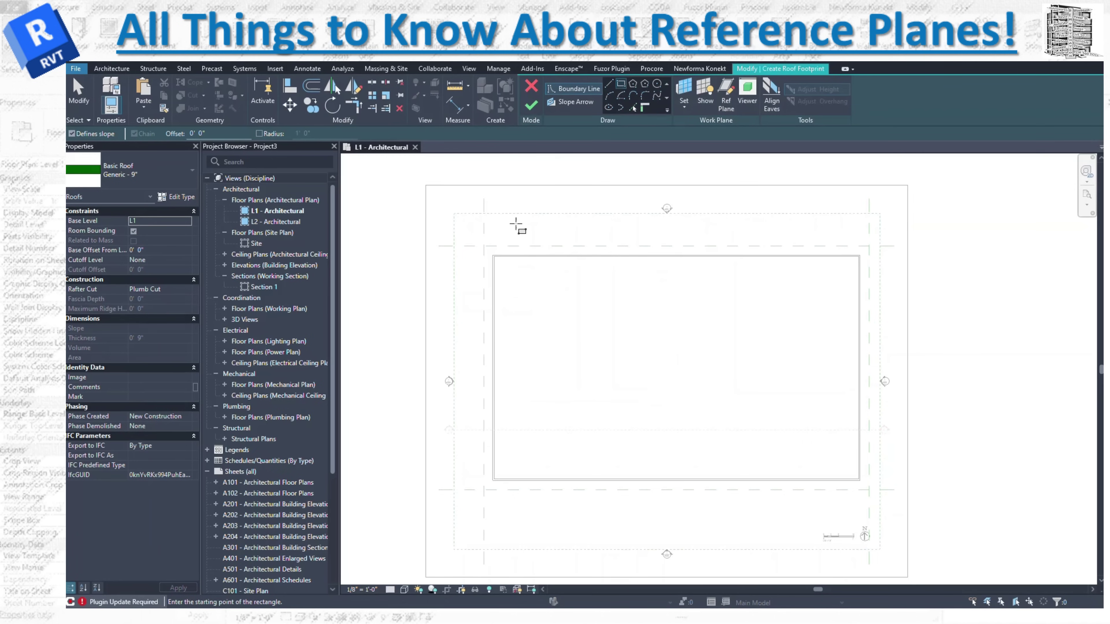
left_click(483, 246)
left_click(868, 506)
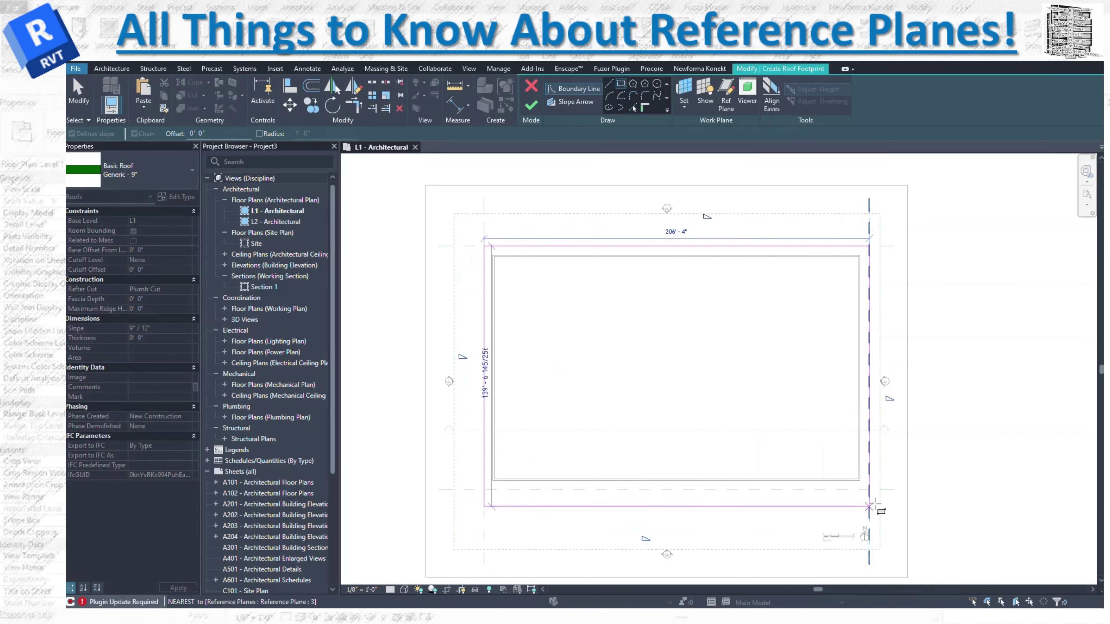
left_click(869, 489)
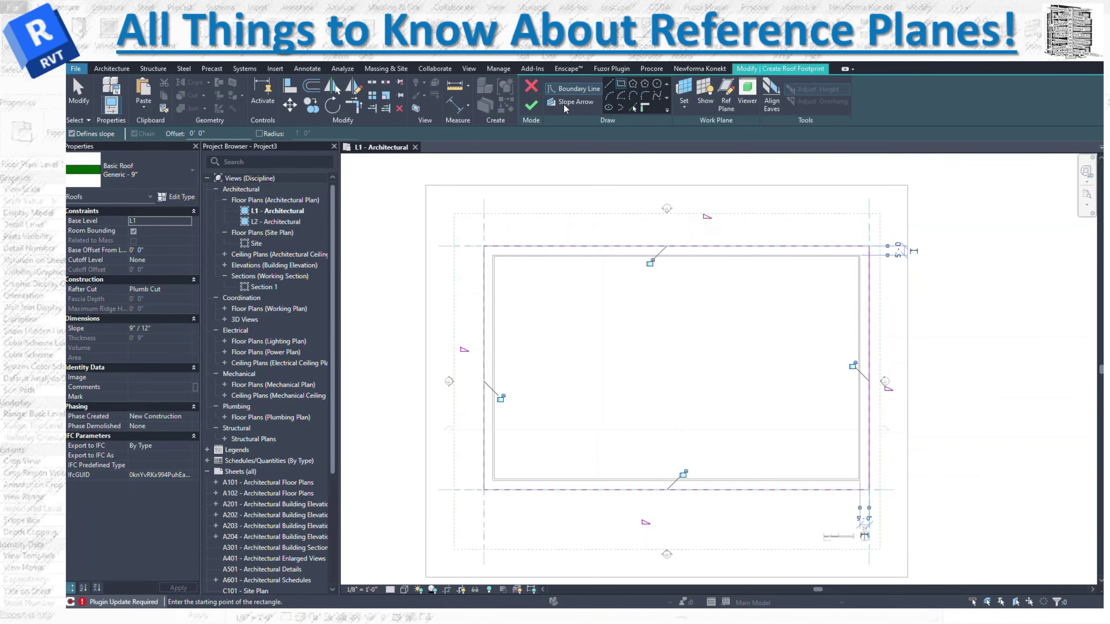
left_click(531, 104)
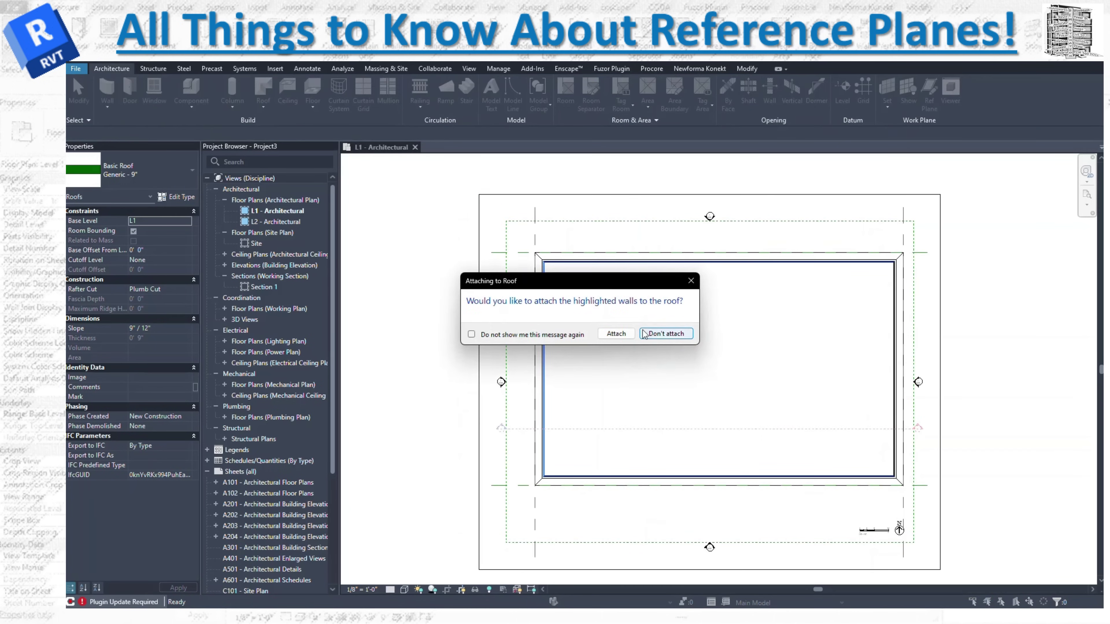
left_click(627, 333)
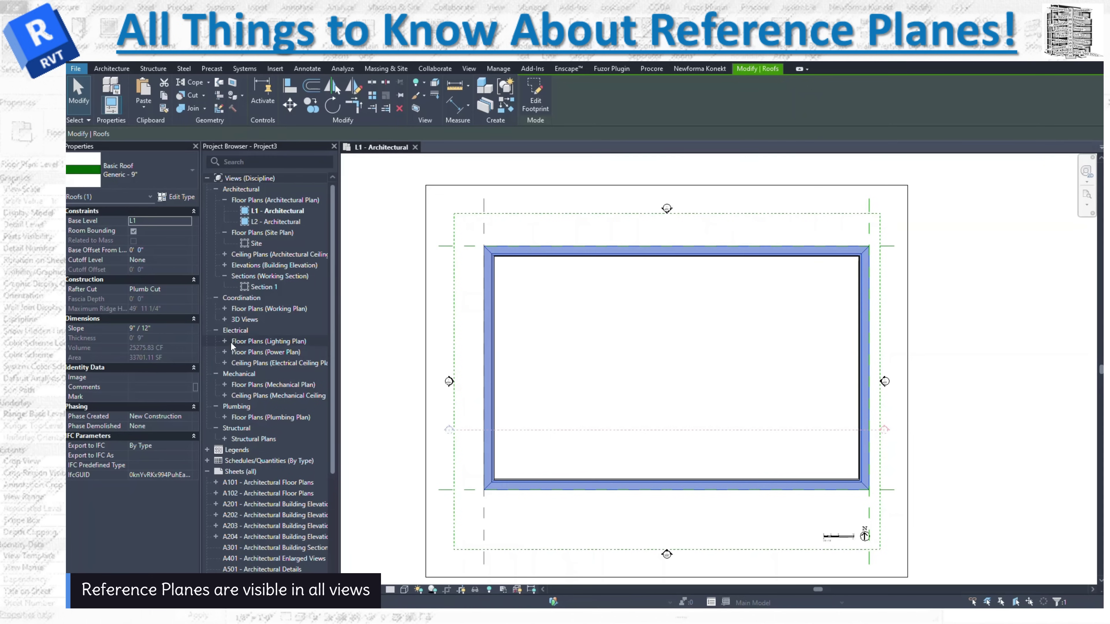
- Open the South - Architectural elevation and set its visual style to Shaded
left_click(225, 263)
left_click(225, 264)
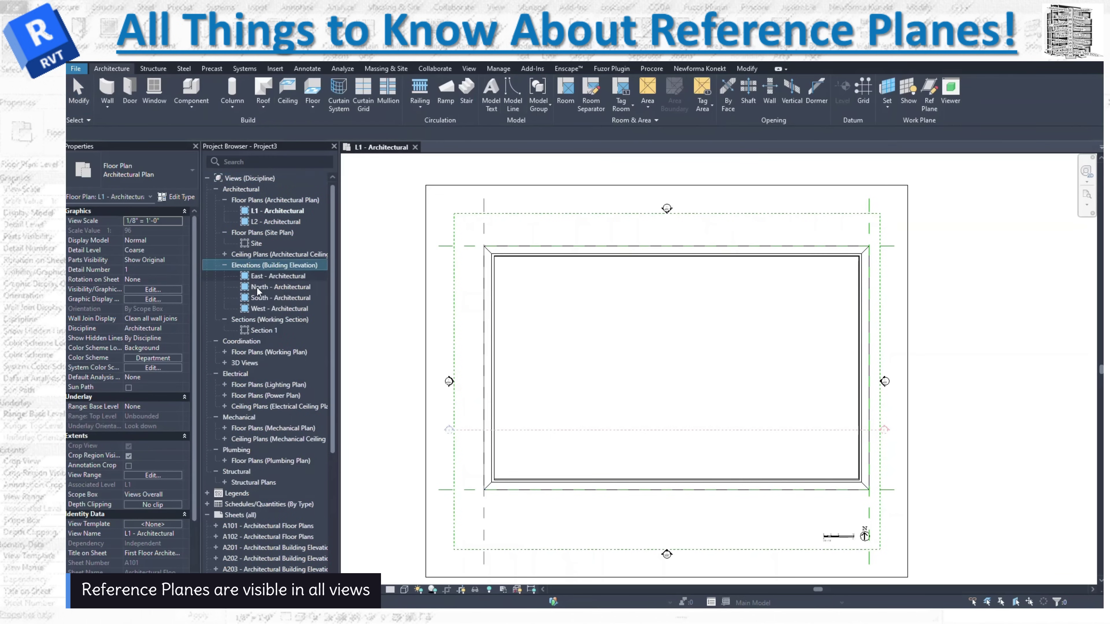
double_click(272, 297)
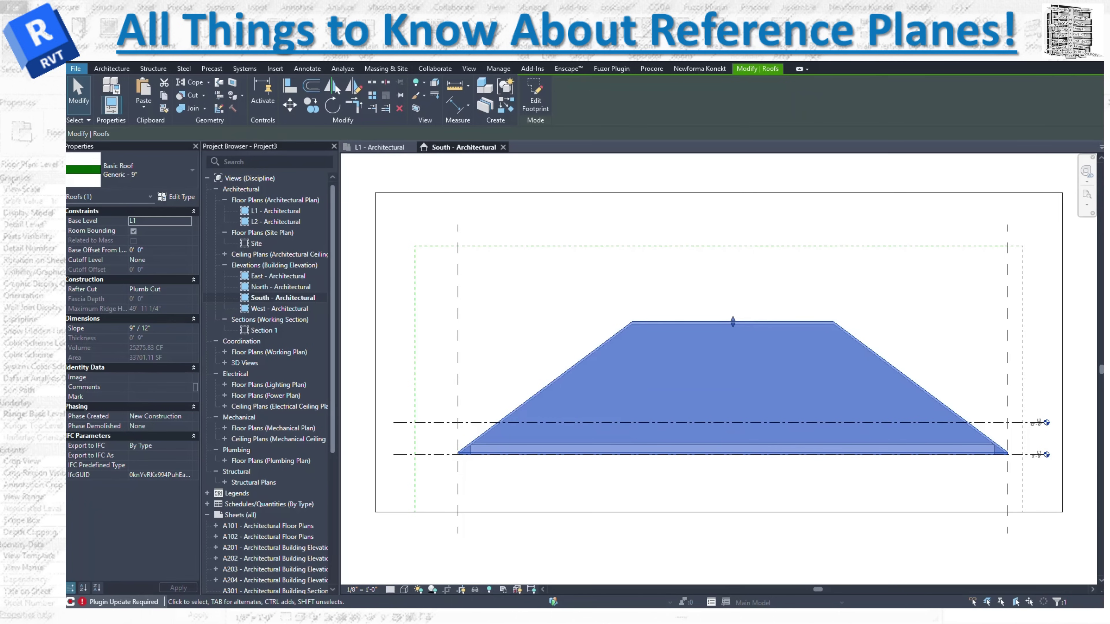
left_click(404, 590)
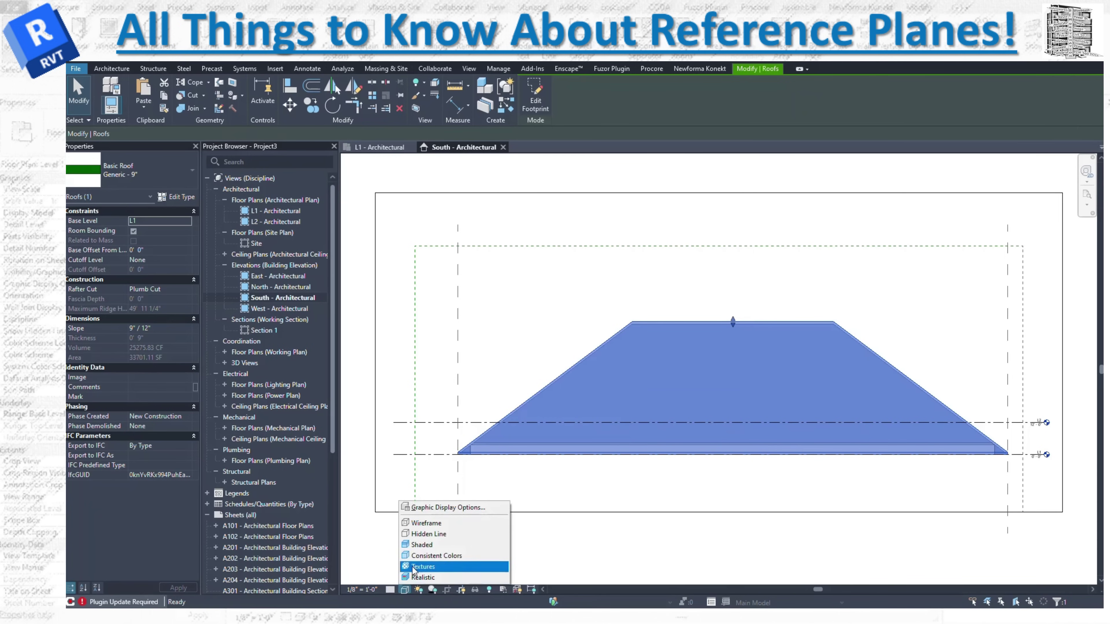
left_click(421, 548)
left_click(743, 492)
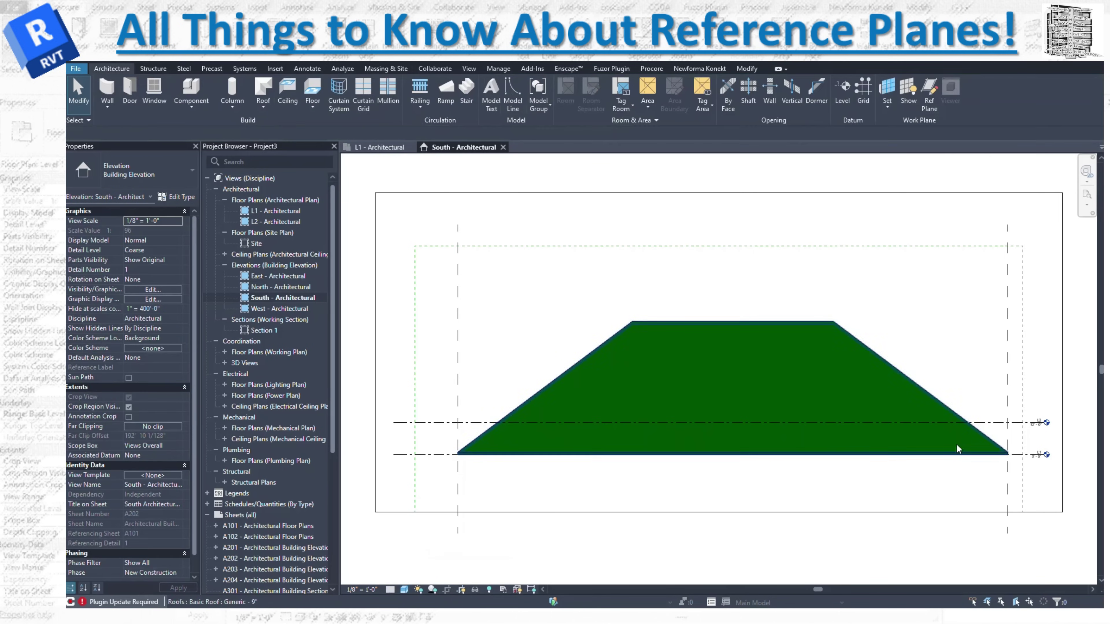
- Lower the roof's ridge with its shape handle, and check the roof edges against the Center (East/West) and east reference planes
left_click(542, 432)
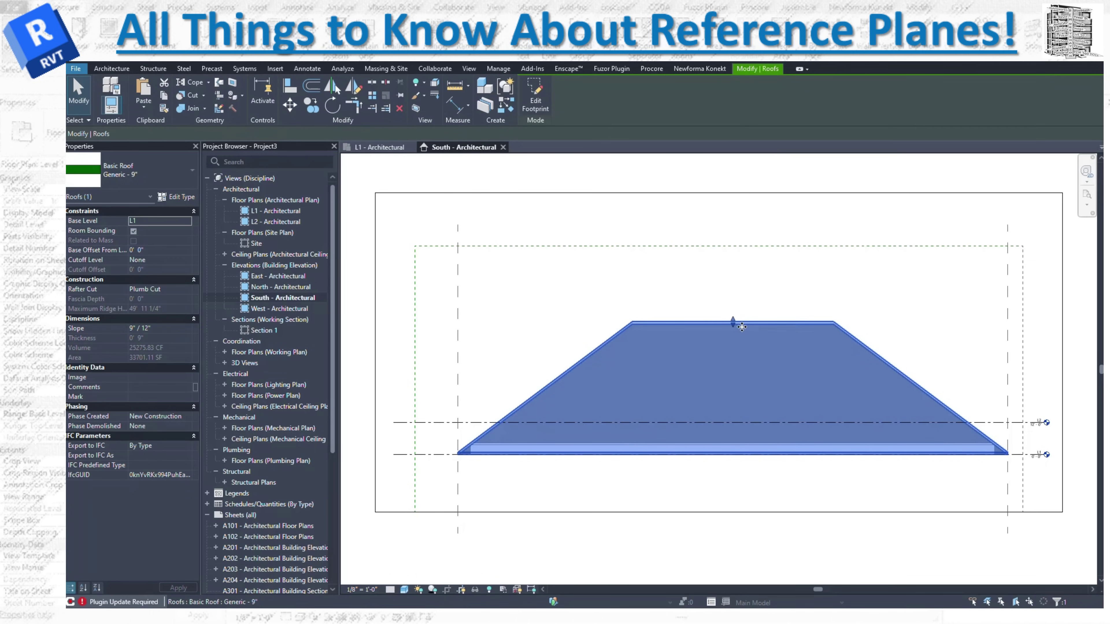
left_click_drag(733, 323, 732, 393)
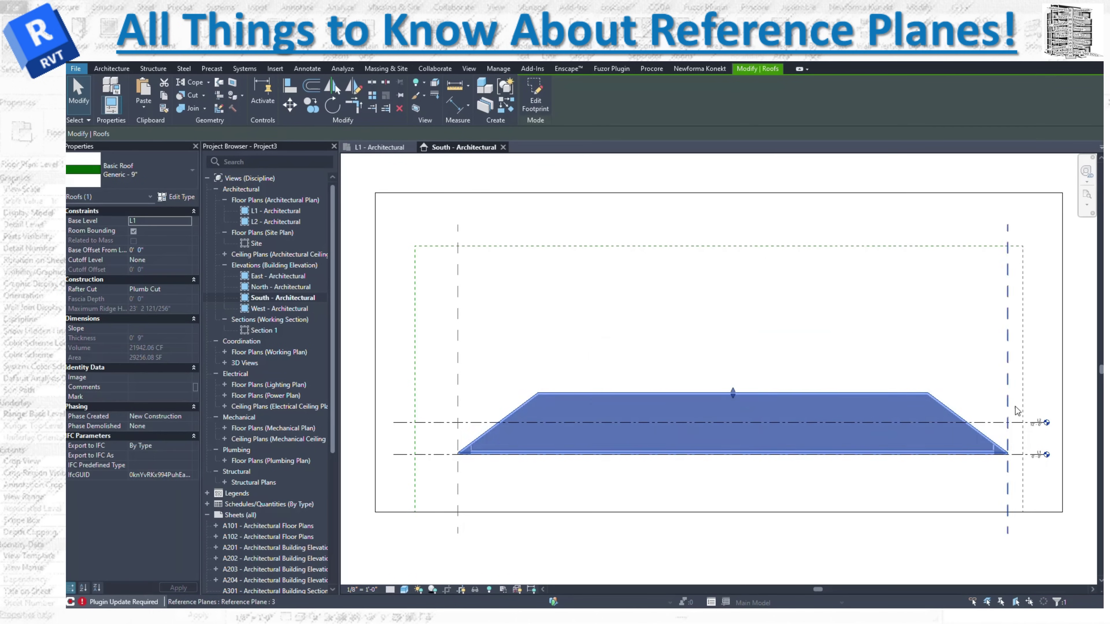
left_click(1009, 490)
left_click(457, 268)
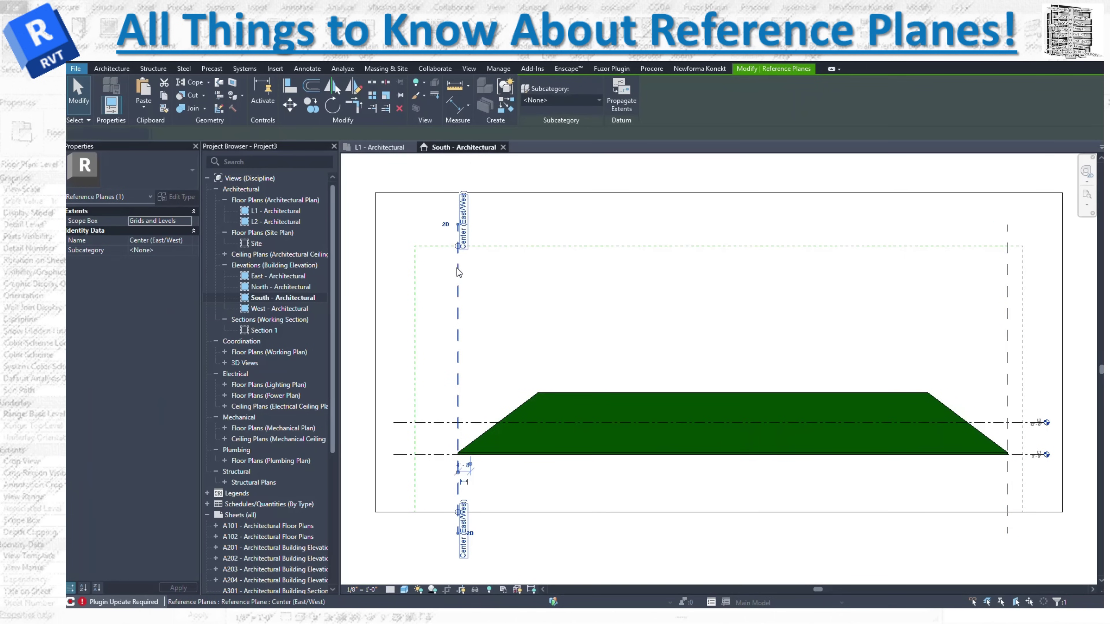
left_click(1007, 271)
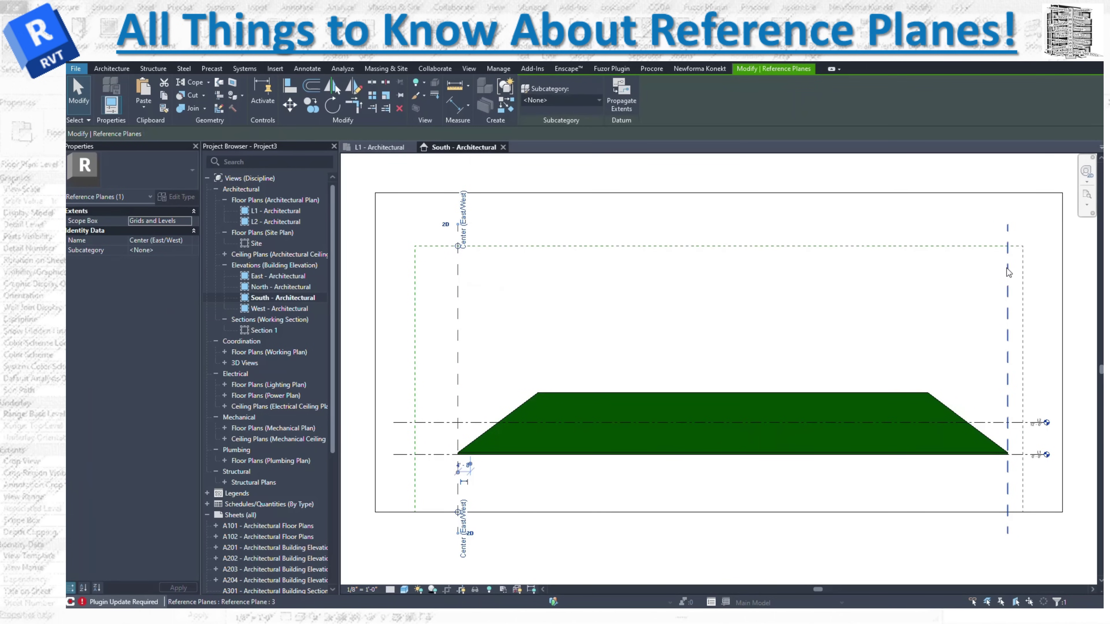
left_click(1007, 268)
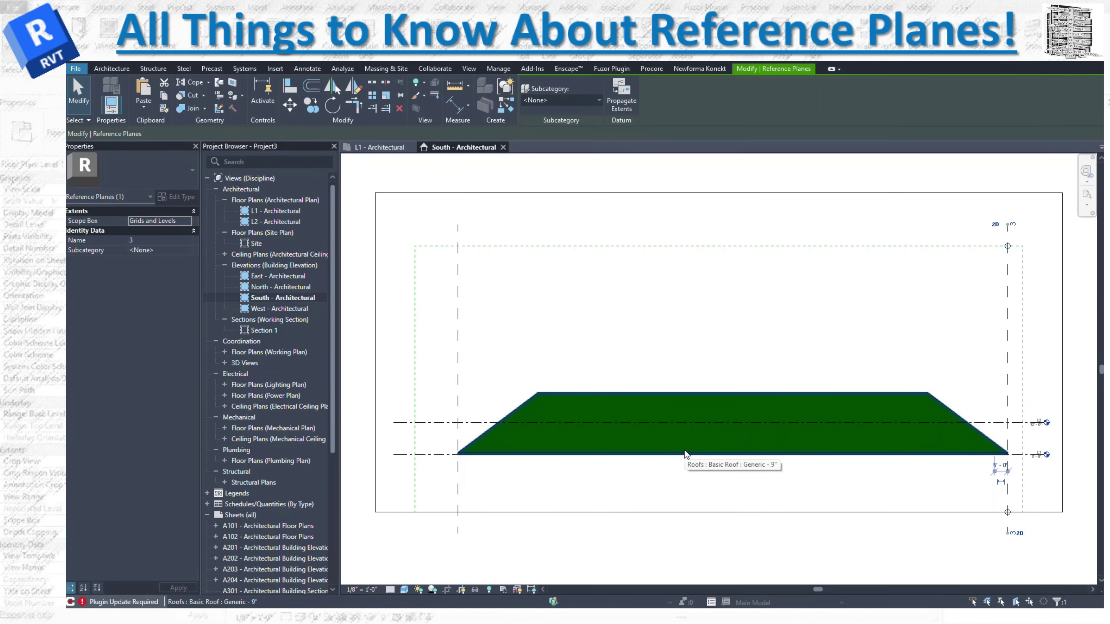
- Lower the roof ridge further to the upper level line and check the east reference plane at the overhang
left_click(557, 443)
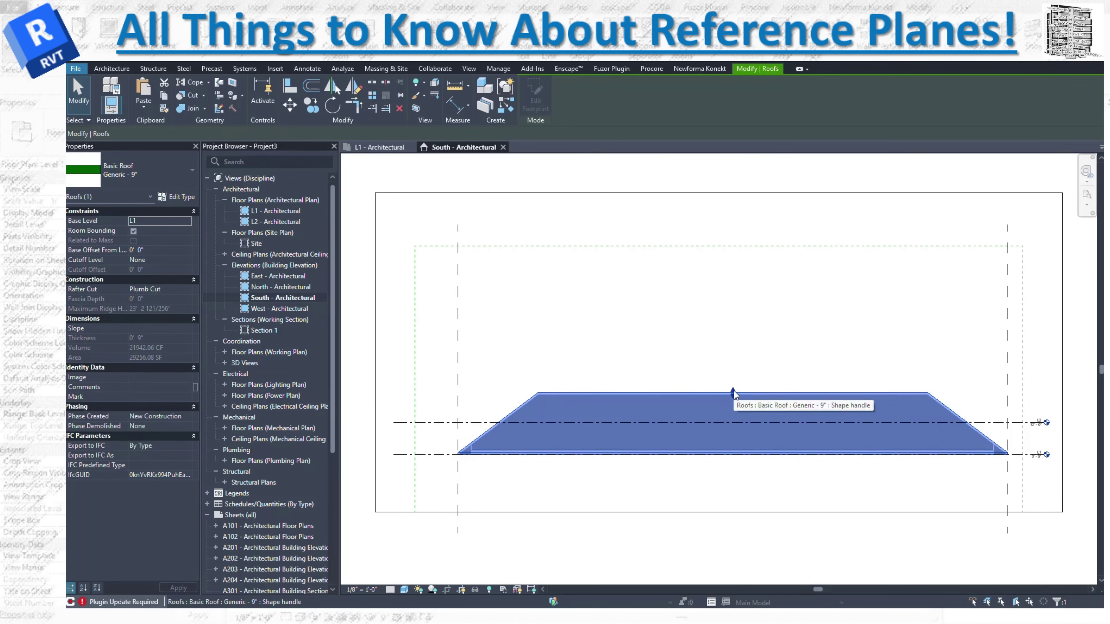
left_click_drag(734, 393, 734, 422)
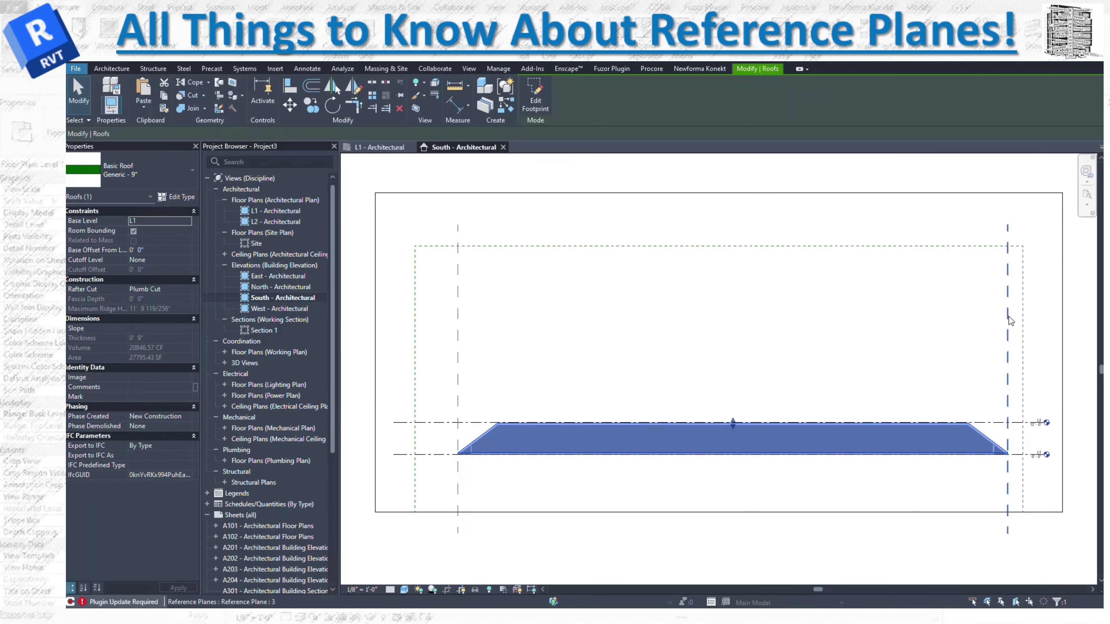
left_click(1008, 326)
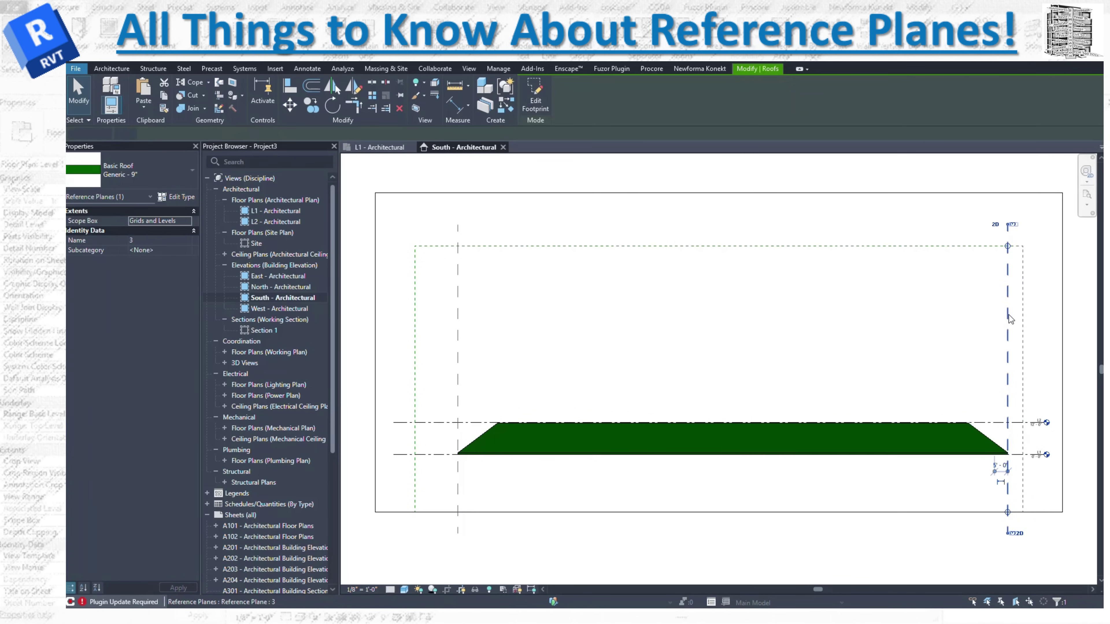
- Inspect the north and Center (North/South) reference planes in the West - Architectural elevation, and close both elevation views
double_click(267, 308)
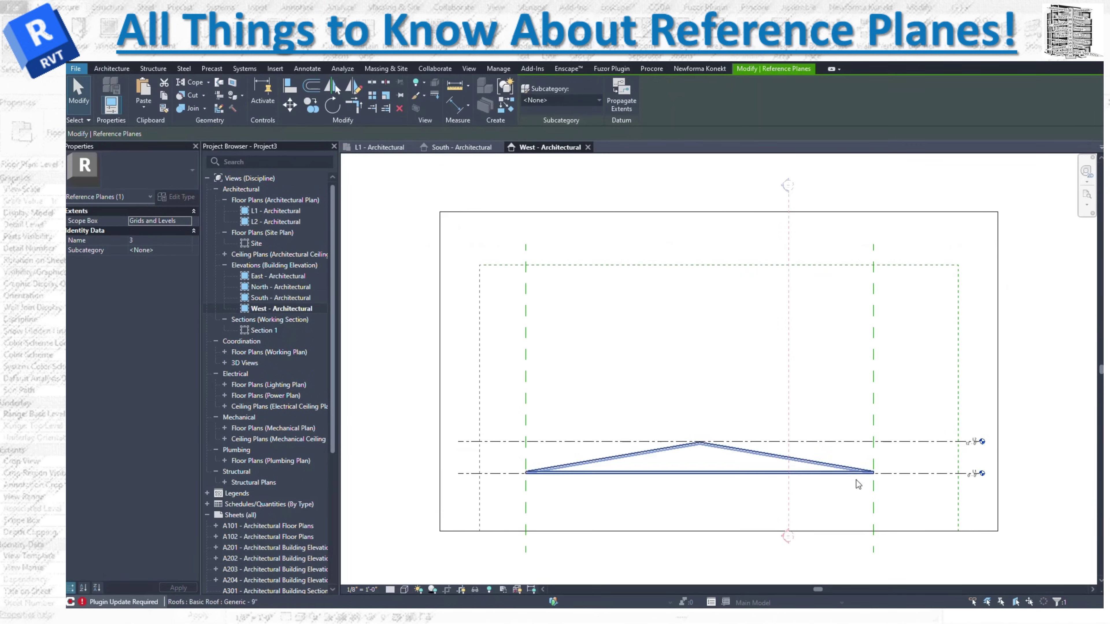
left_click(525, 409)
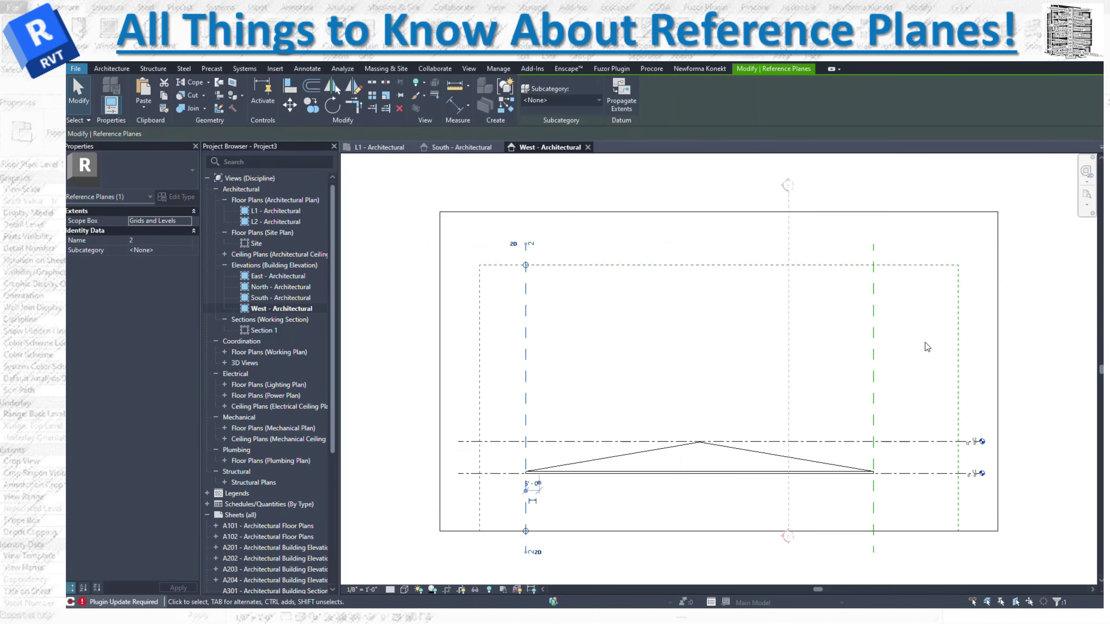
left_click(873, 367)
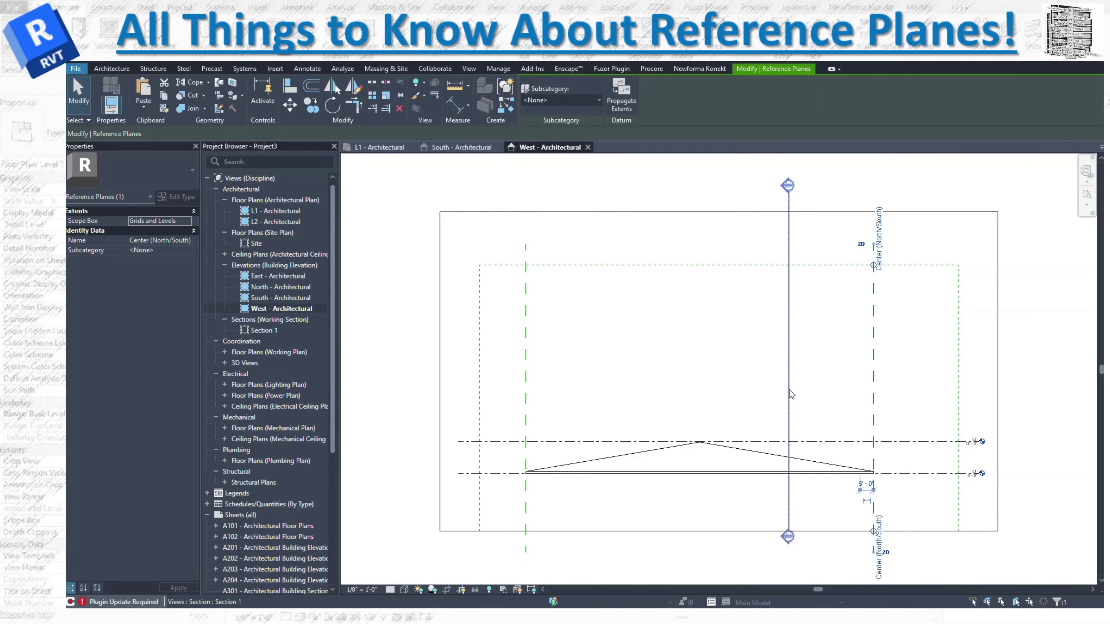
key("Escape")
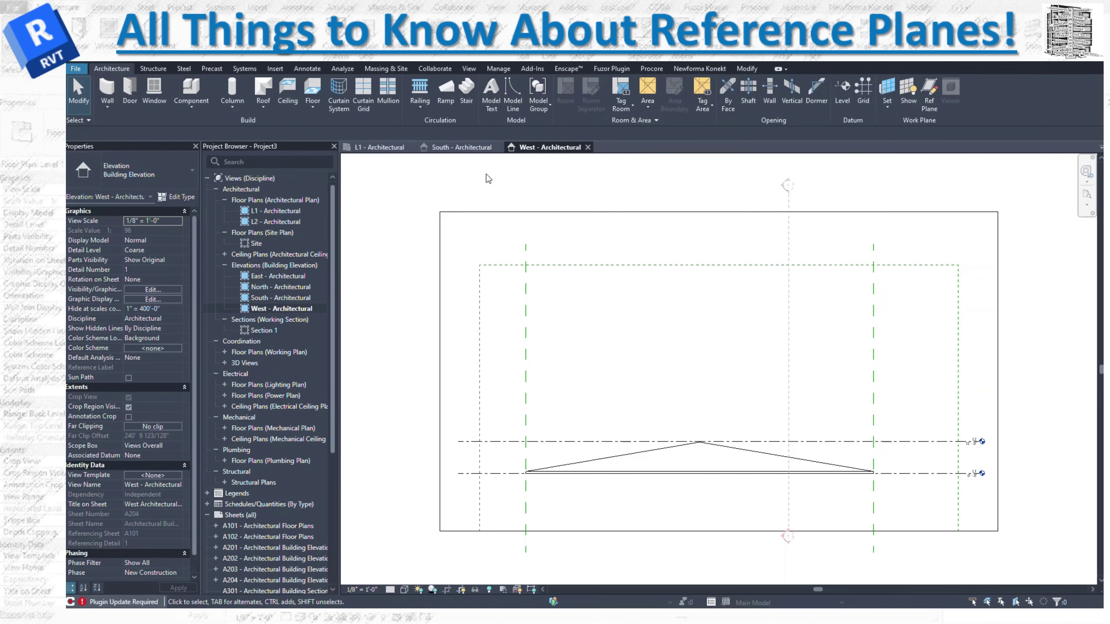
left_click(588, 147)
left_click(506, 148)
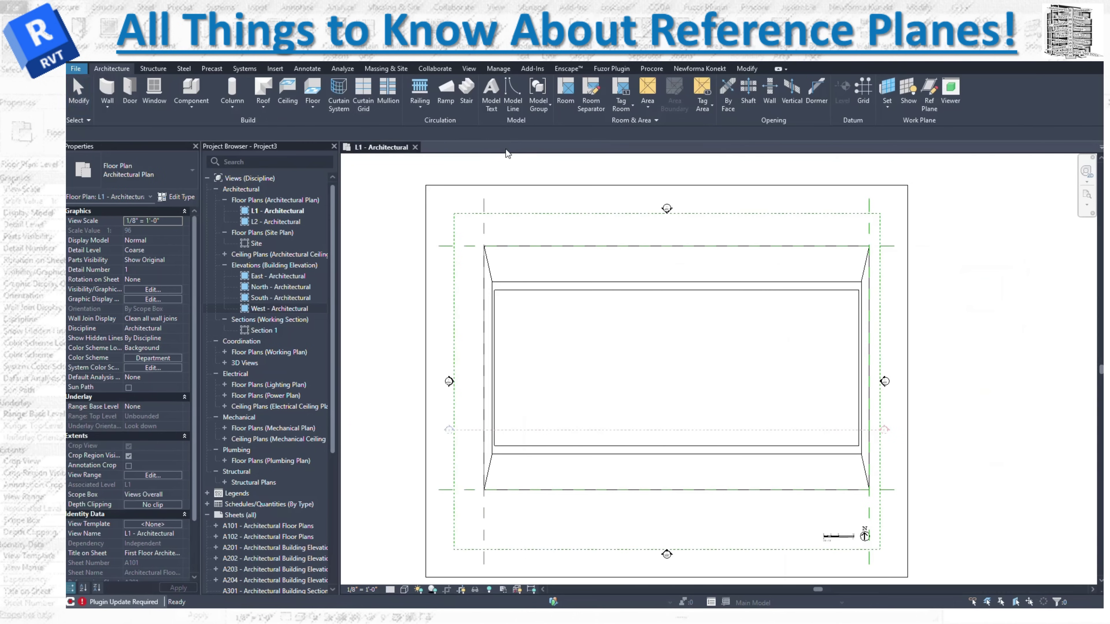
- Delete all elements in the L1 - Architectural plan, accepting the removal of the elevation views
left_click_drag(894, 198, 434, 569)
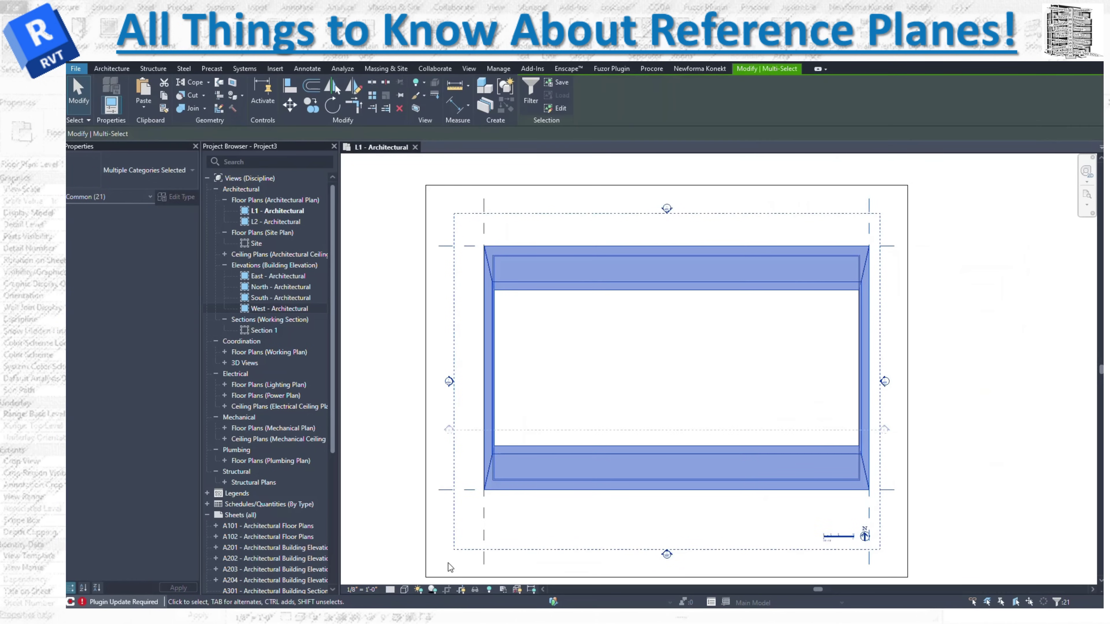
key("Delete")
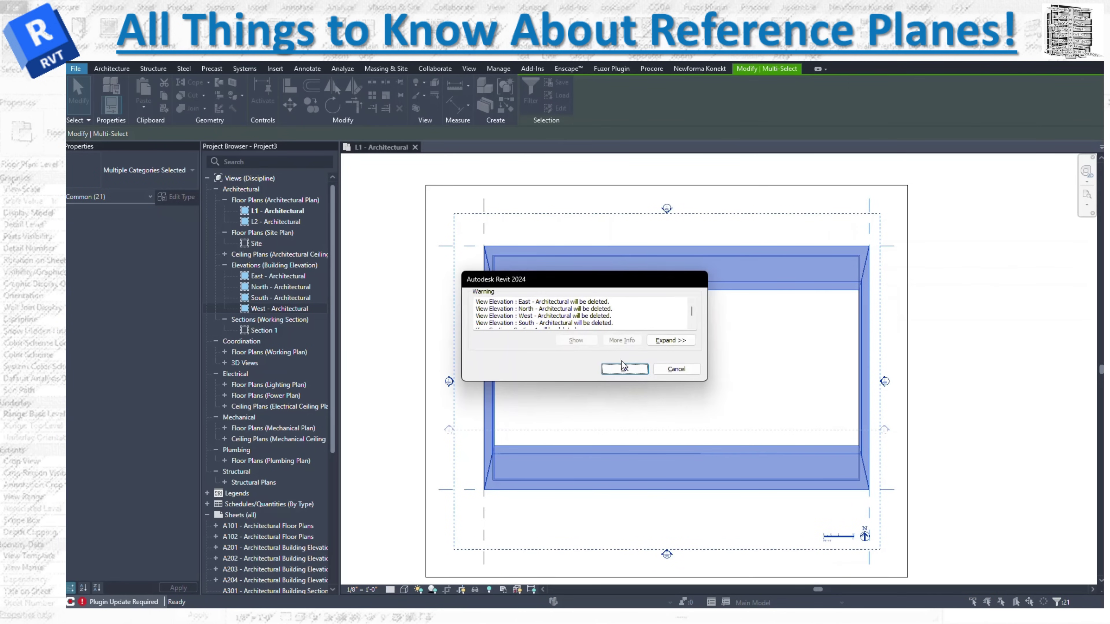
left_click(623, 369)
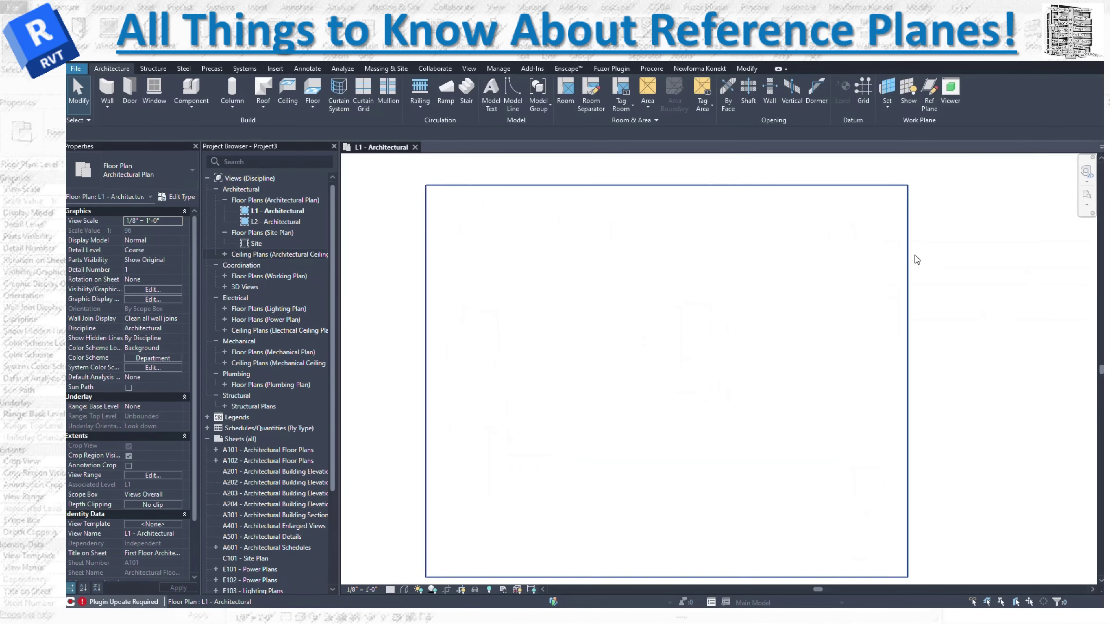
- Draw a horizontal reference plane across the L1 plan just inside the crop boundary's north edge and end the command
scroll(871, 251, "down", 2)
middle_click_drag(932, 287, 851, 284)
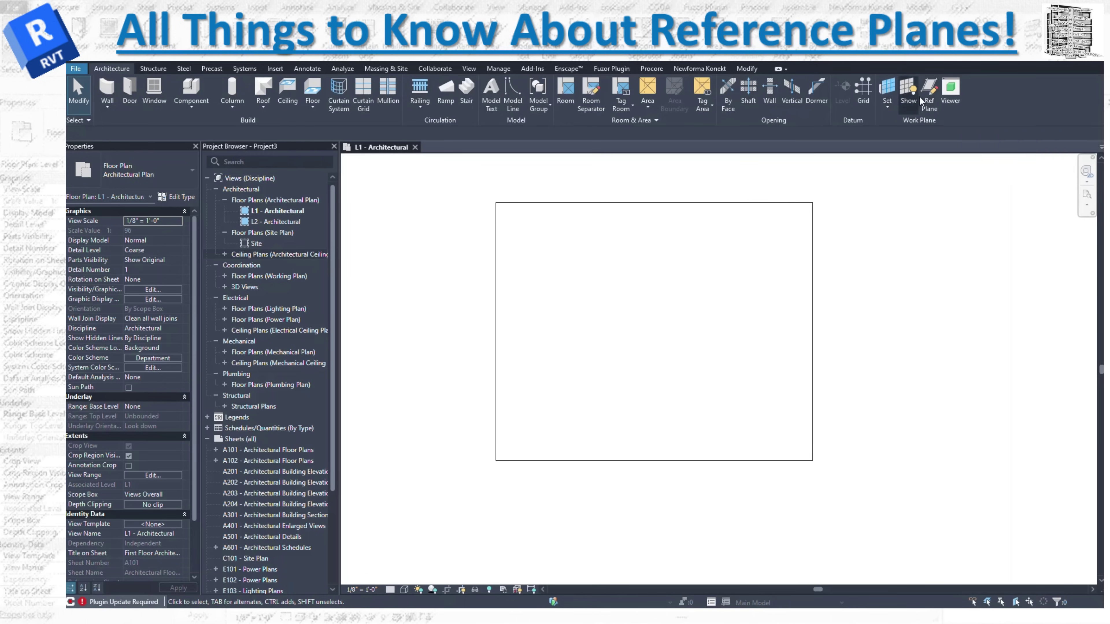
left_click(929, 94)
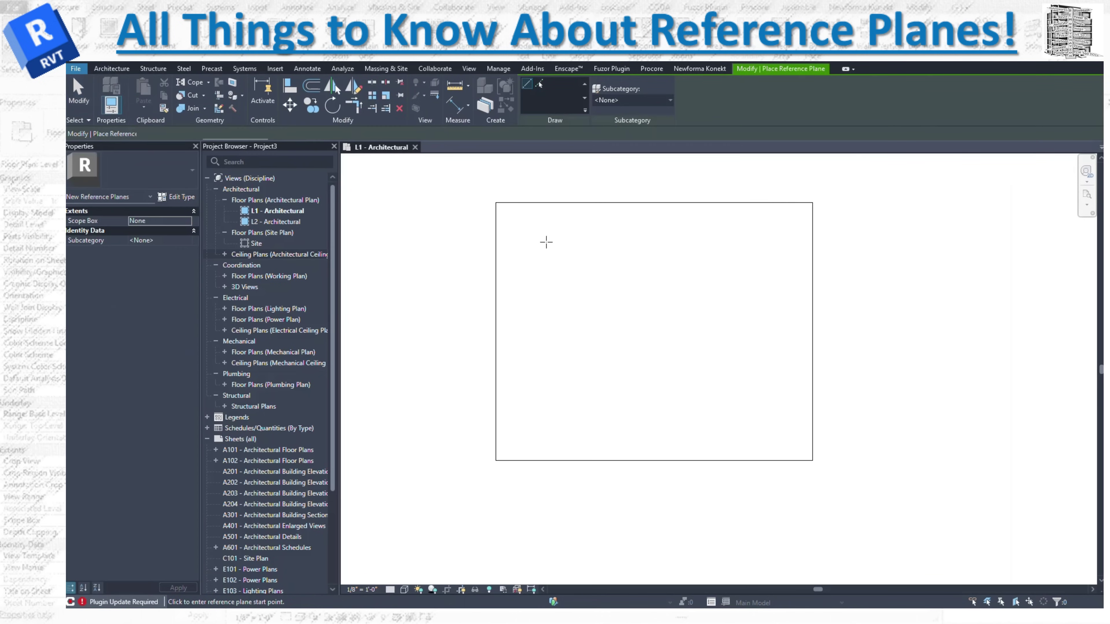
left_click(464, 224)
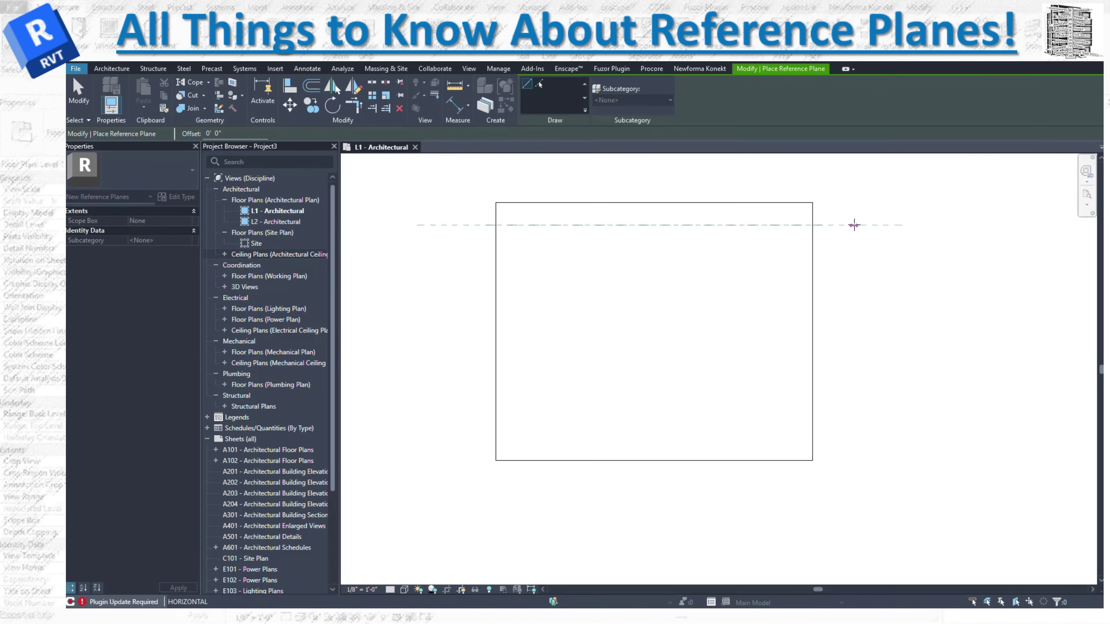
left_click(866, 225)
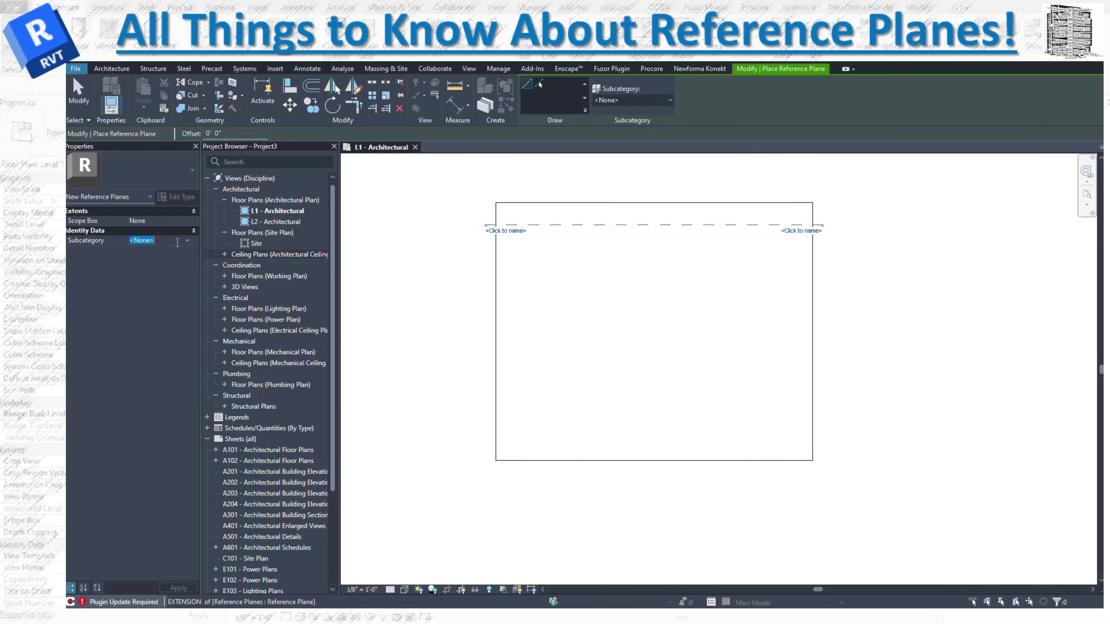
left_click(187, 242)
key("Escape")
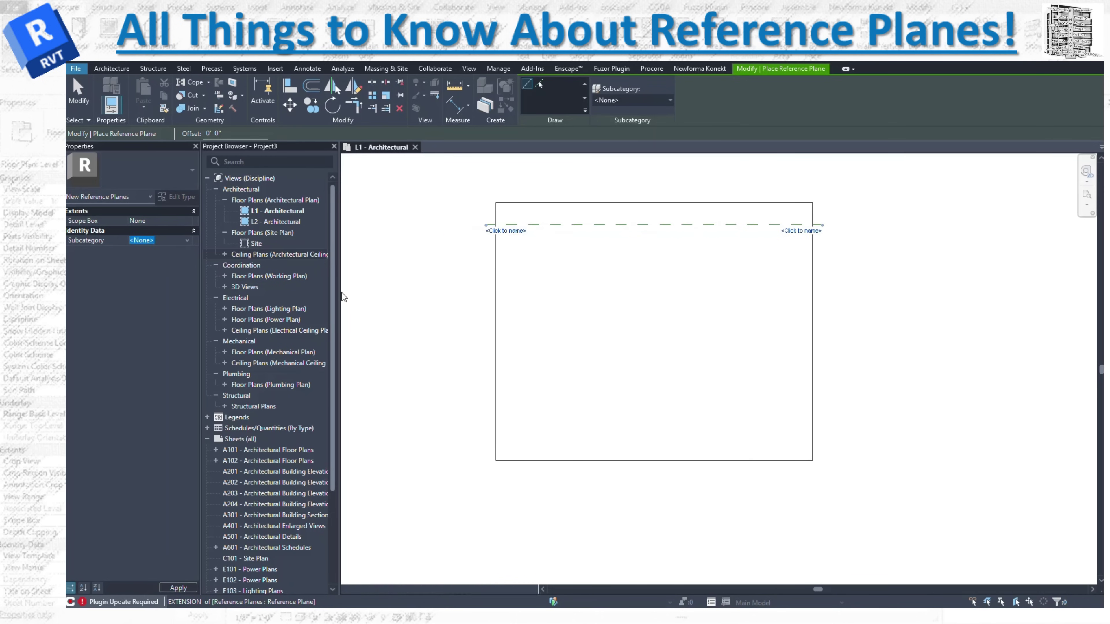
key("Escape")
key("Escape")
- Name the new horizontal reference plane 1
left_click(603, 224)
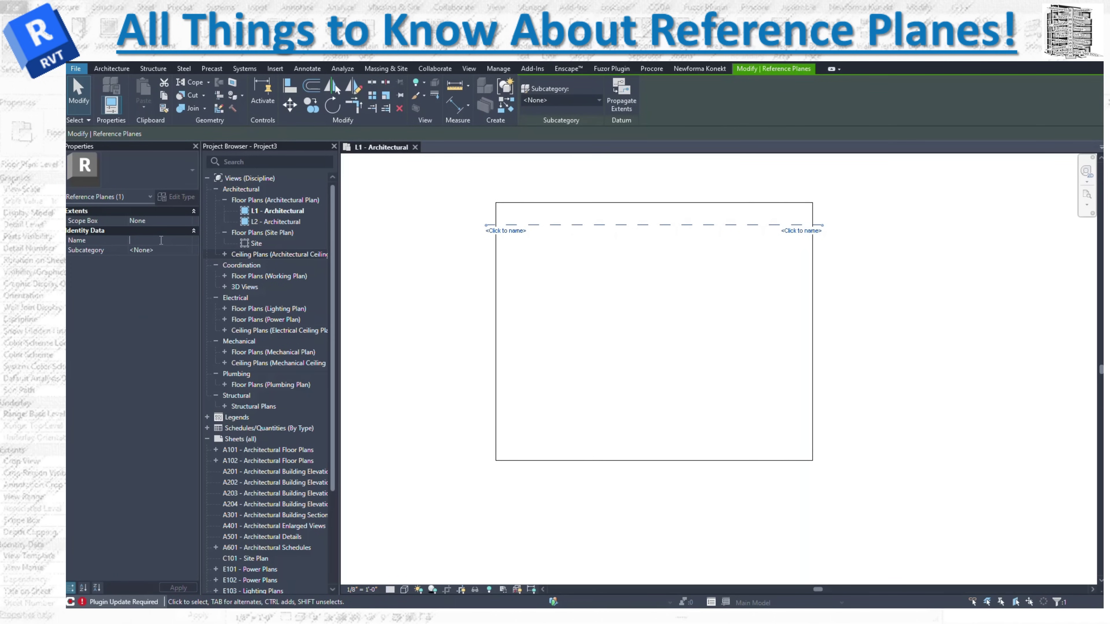
type("1")
key("Return")
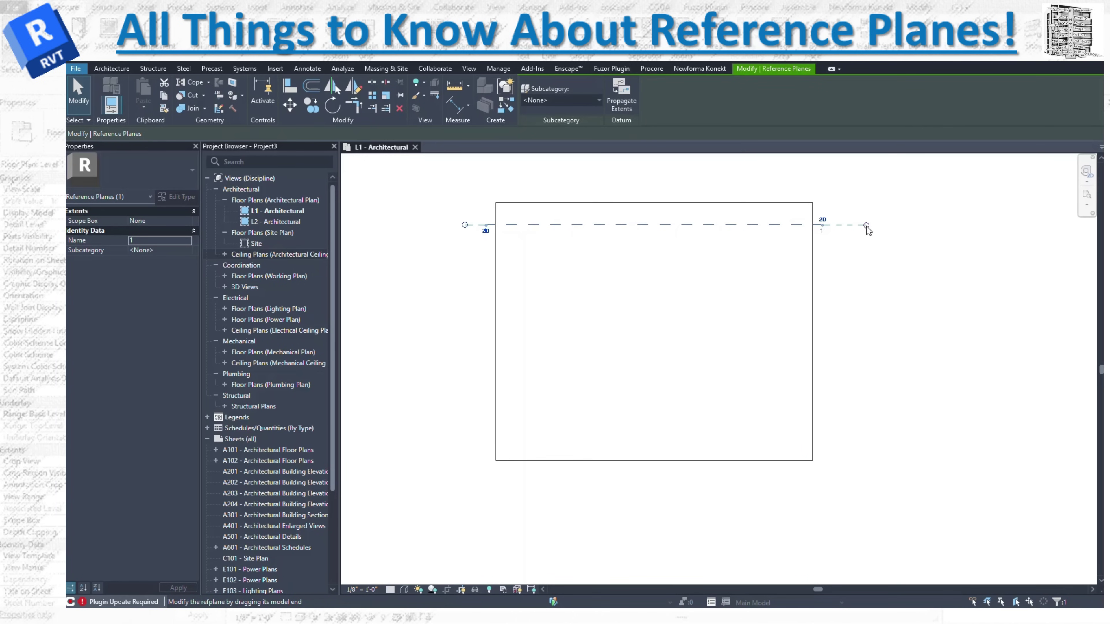
- Examine the name label and 2D extent control at the east end of reference plane 1
left_click(821, 231)
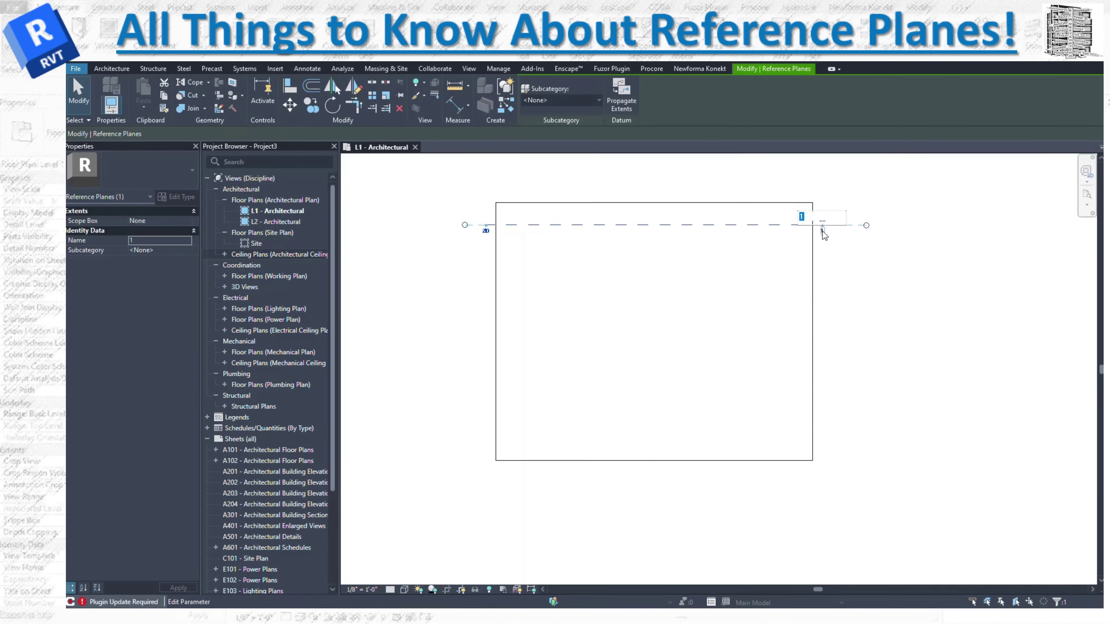
key("Escape")
scroll(823, 218, "up", 2)
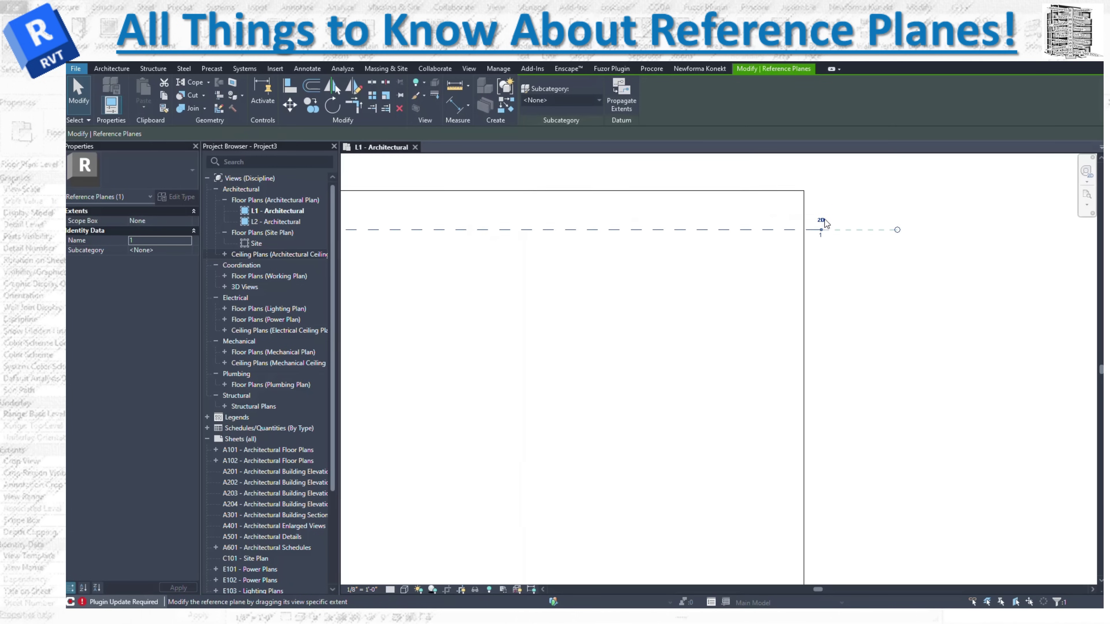
left_click(819, 225)
scroll(821, 227, "down", 4)
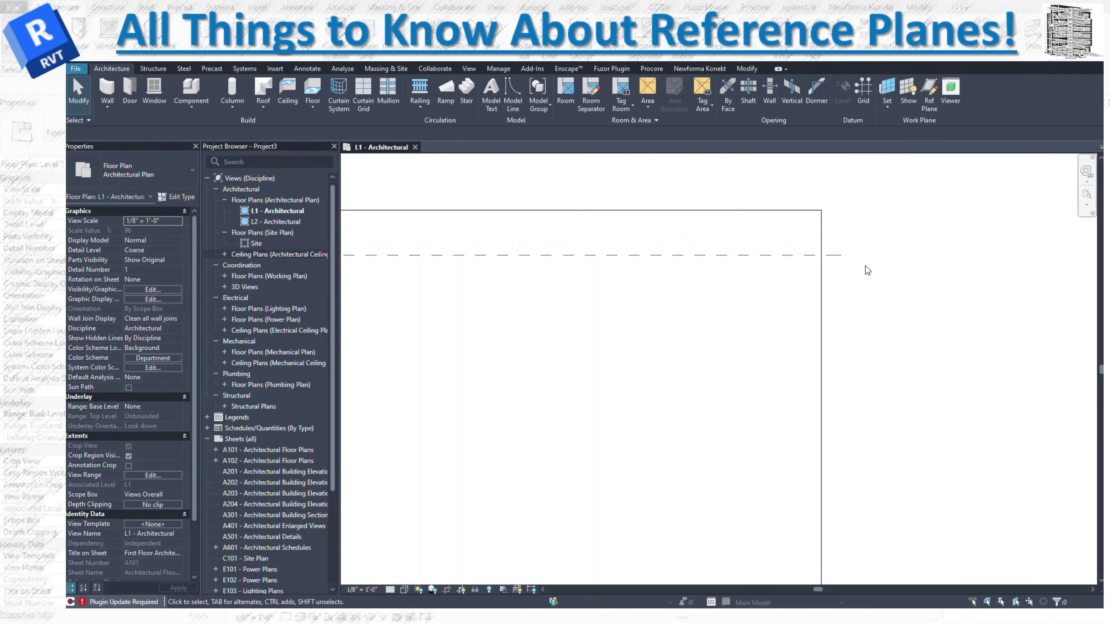
scroll(712, 253, "up", 1)
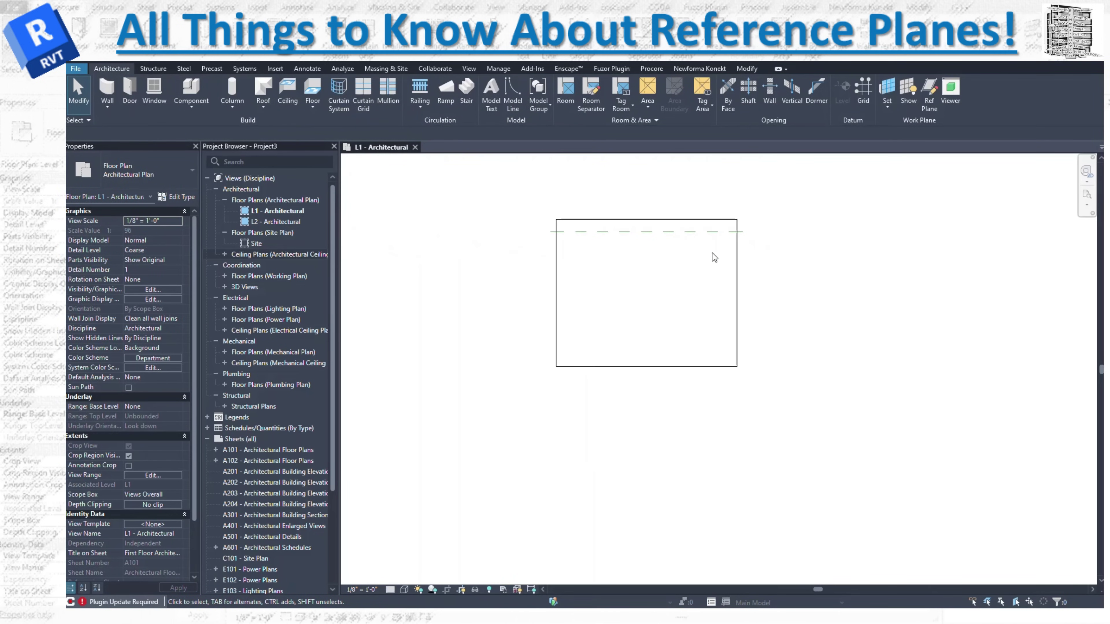
- Draw a horizontal reference plane near the crop boundary's south edge and a vertical one near its east edge
left_click(928, 90)
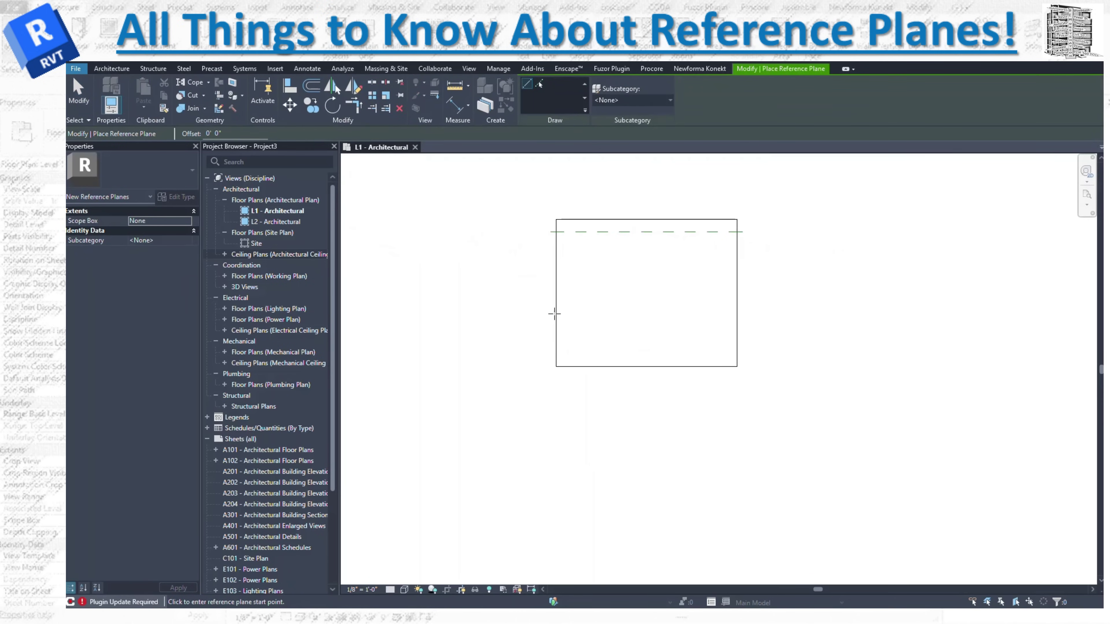
left_click(537, 336)
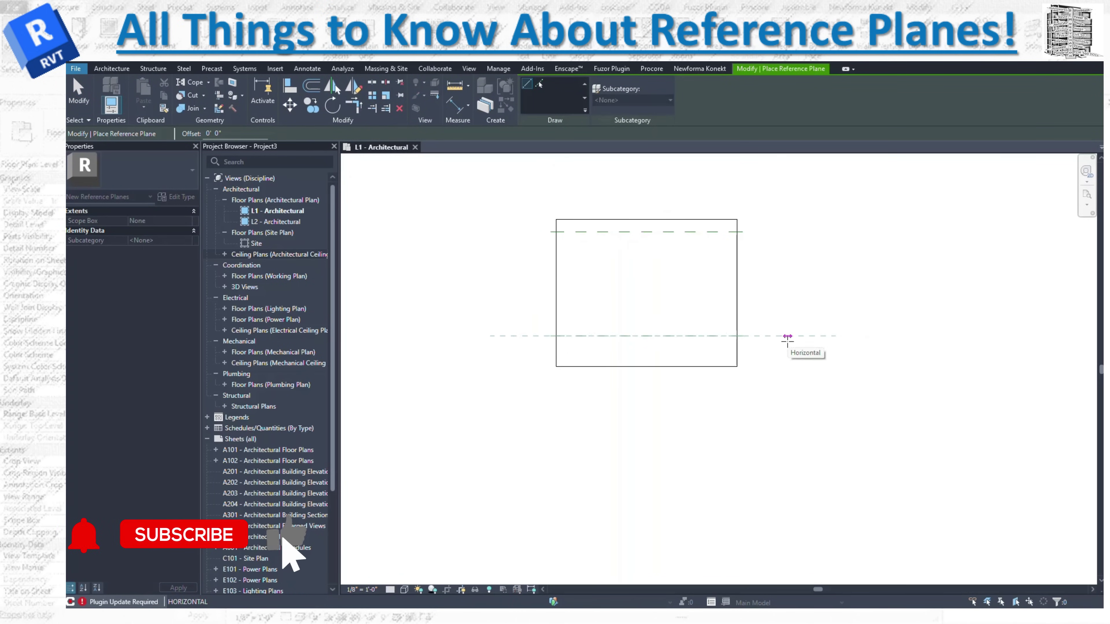
left_click(742, 336)
left_click(725, 216)
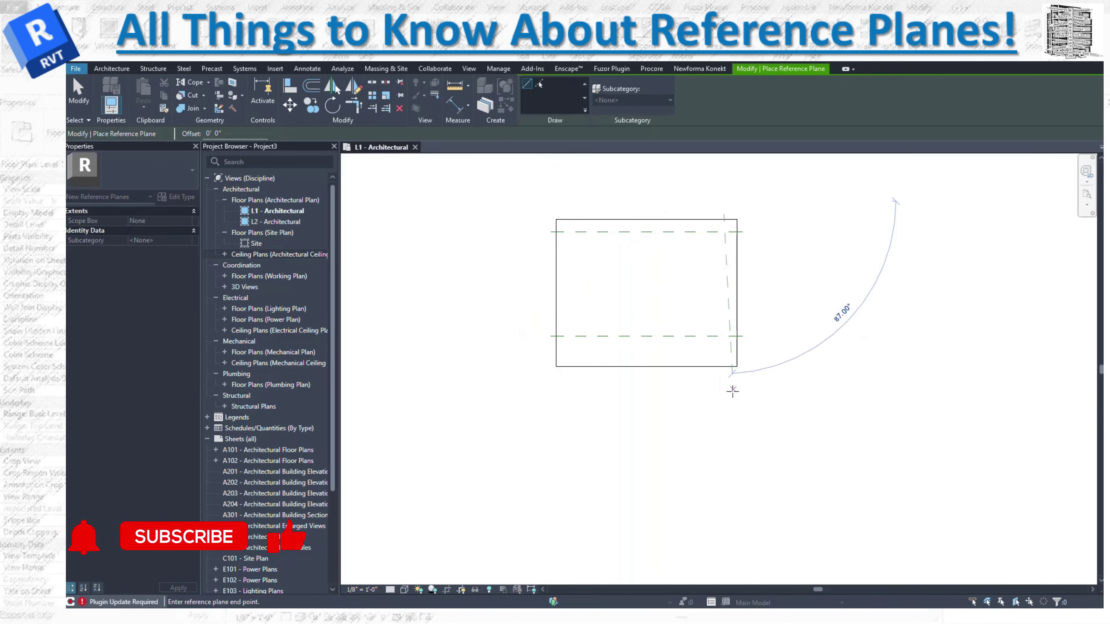
left_click(722, 399)
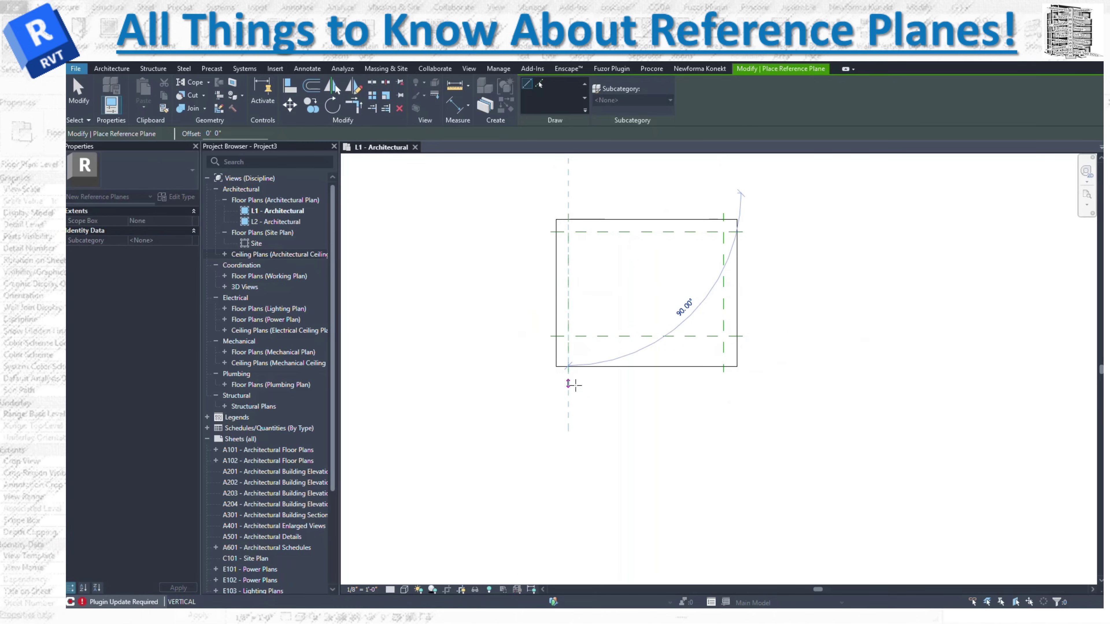
- Draw a vertical reference plane just inside the crop boundary's west edge and end the command
left_click(568, 397)
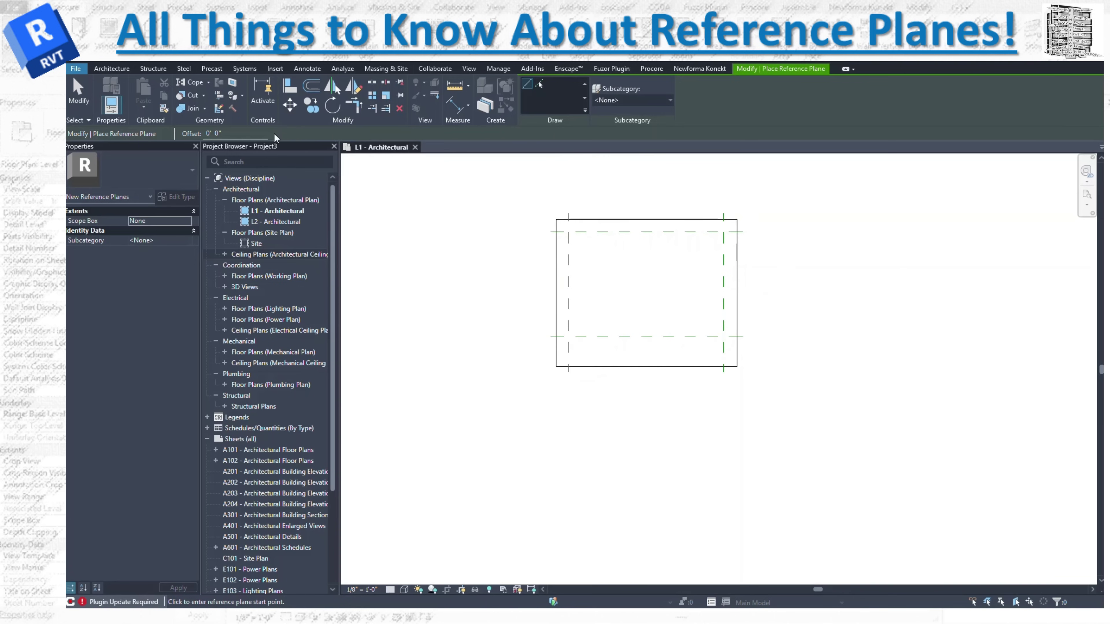
left_click(79, 94)
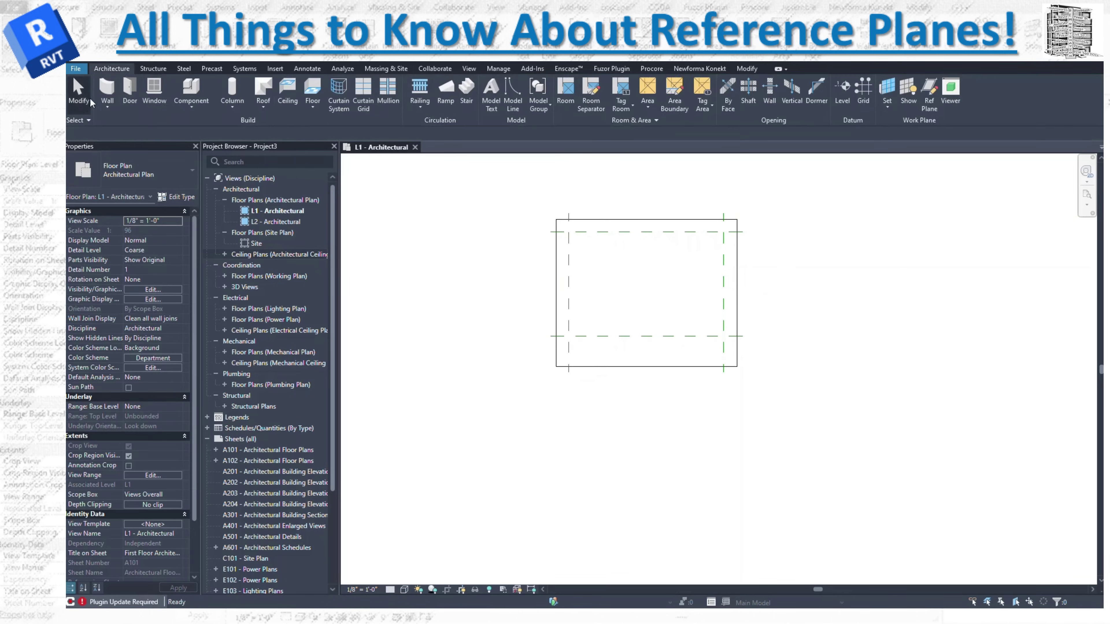
- Show the active work plane in the L1 plan, and hide it again
left_click(911, 100)
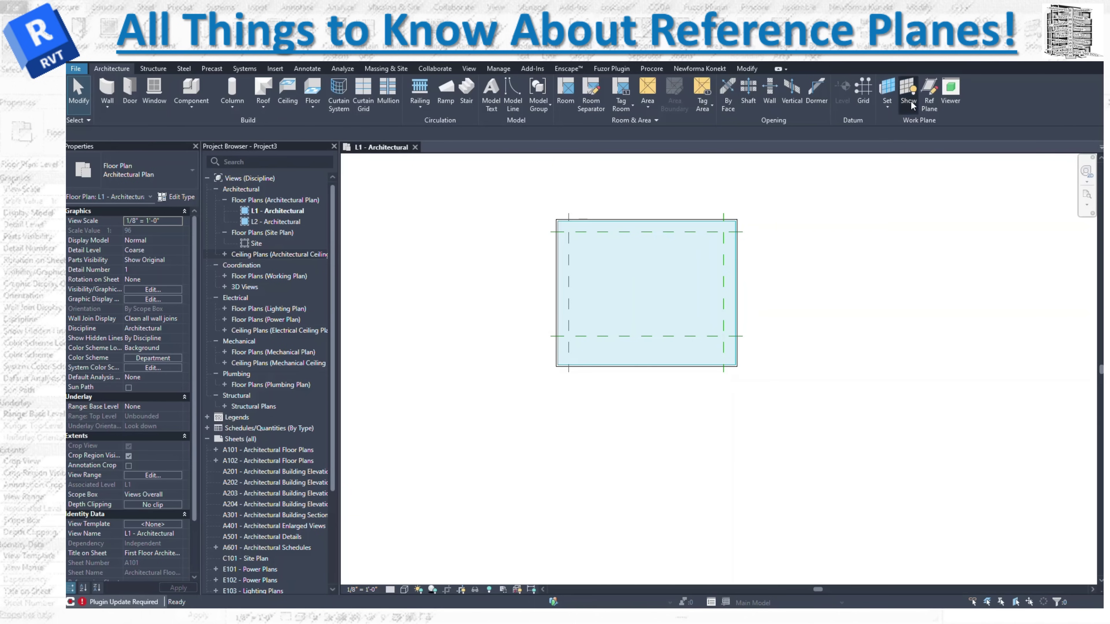
left_click(910, 101)
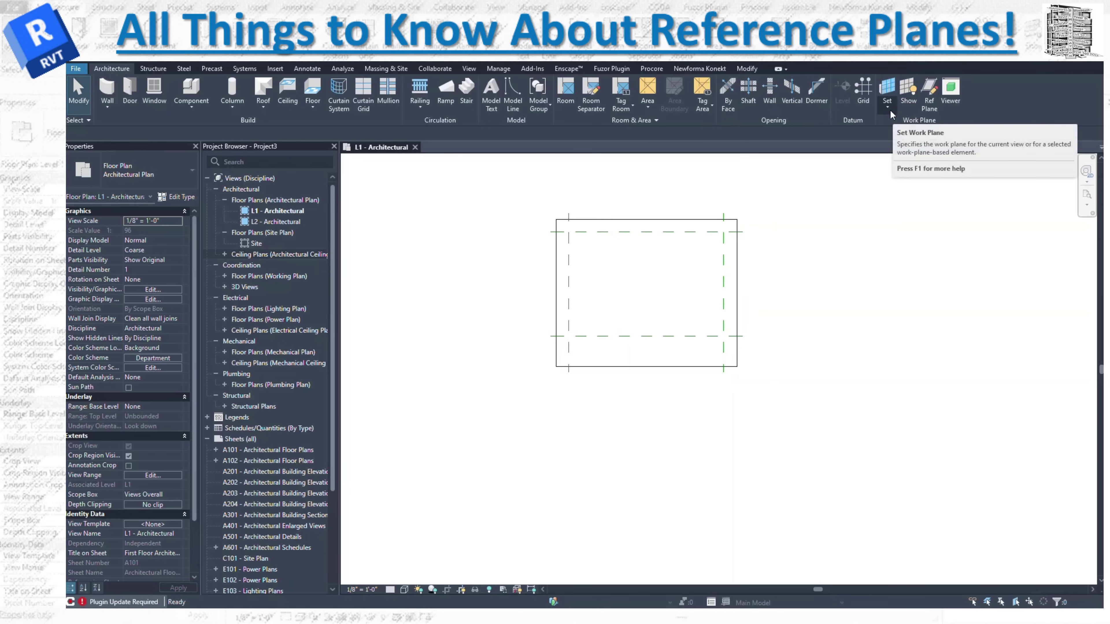
- Check which named levels and reference planes can be set as the work plane, and select reference plane 1 in the plan
left_click(889, 110)
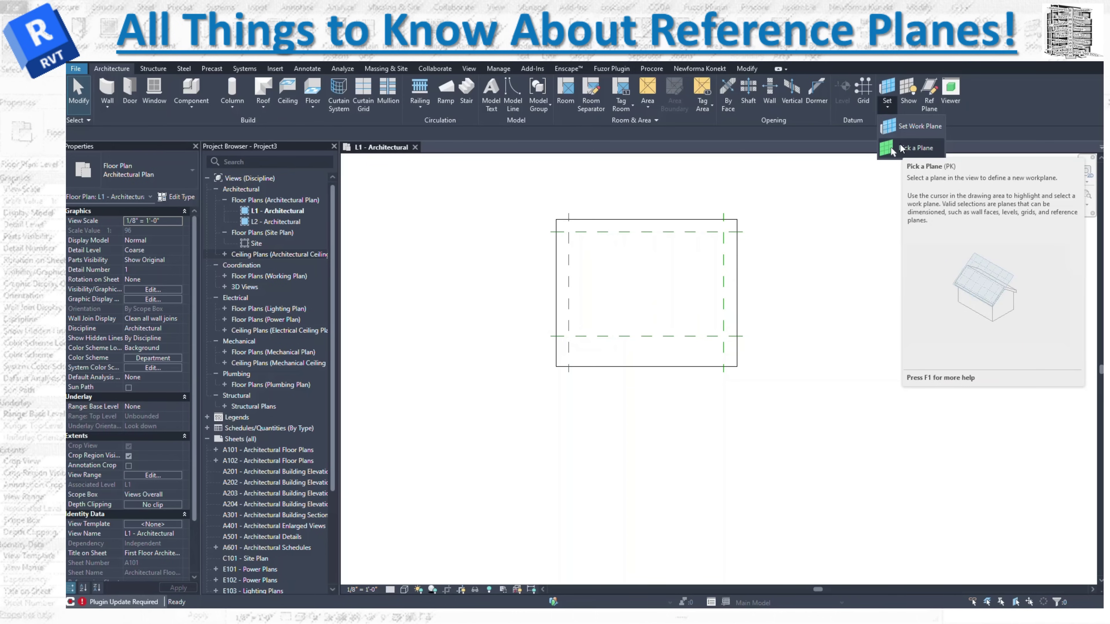
left_click(910, 127)
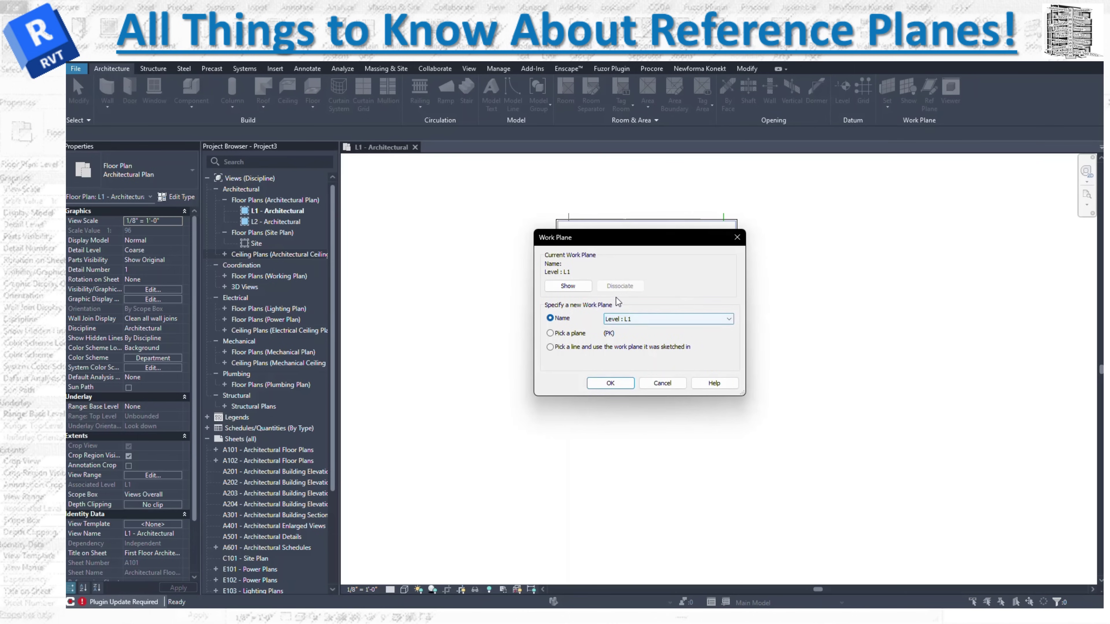
left_click(642, 319)
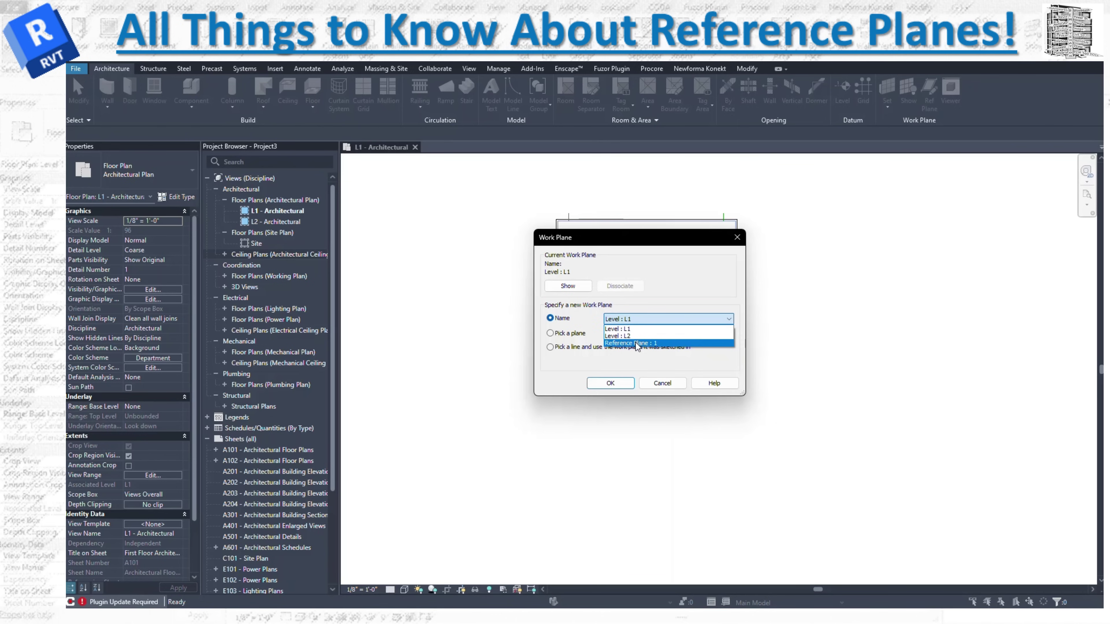
left_click(564, 338)
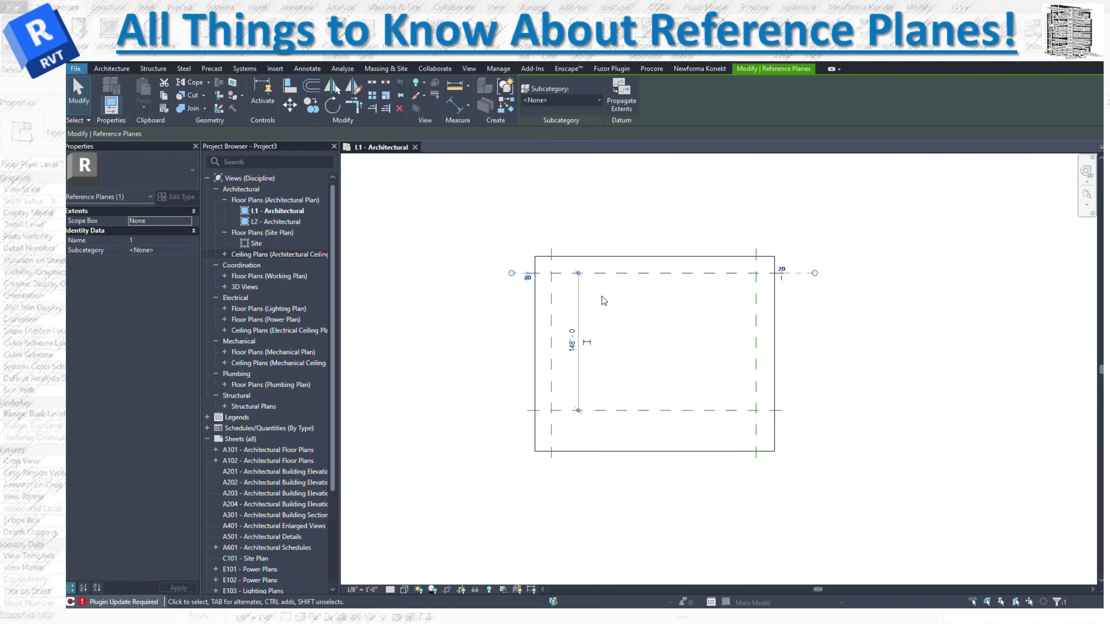
left_click(112, 69)
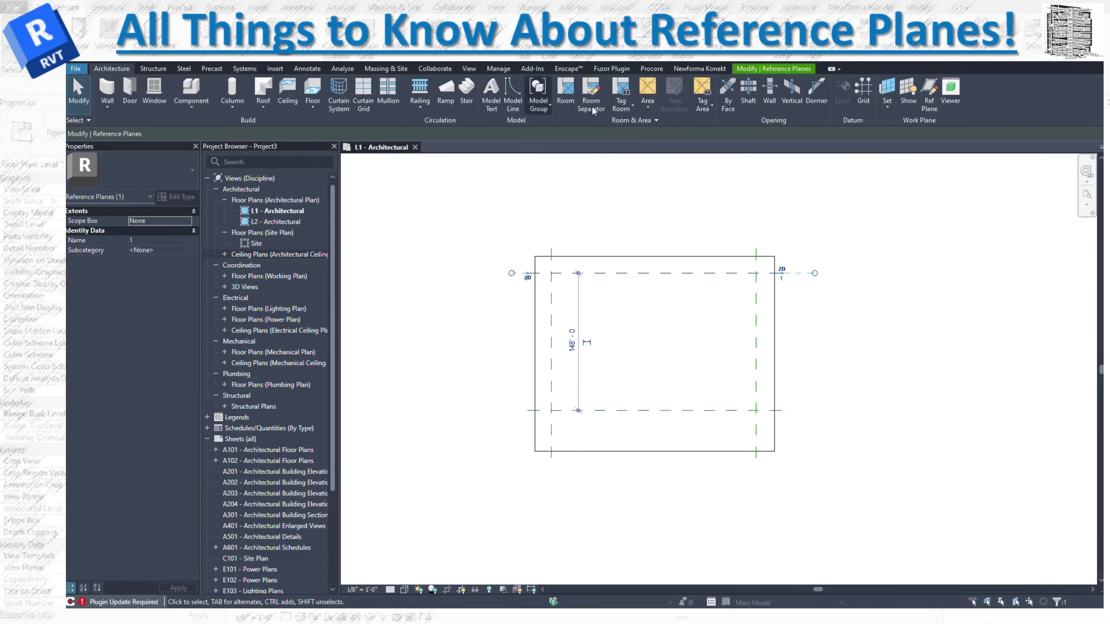